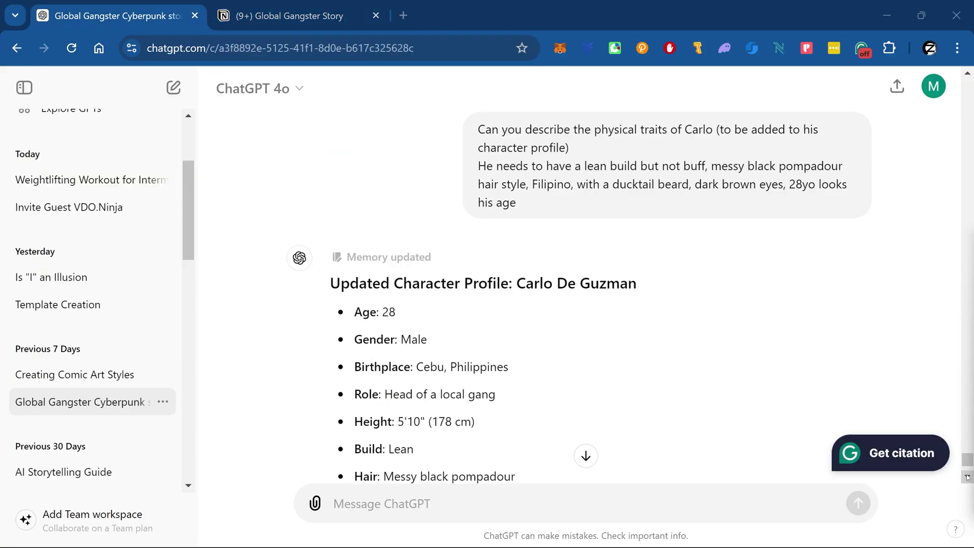
pyautogui.moveTo(968, 477); pyautogui.dragTo(968, 476)
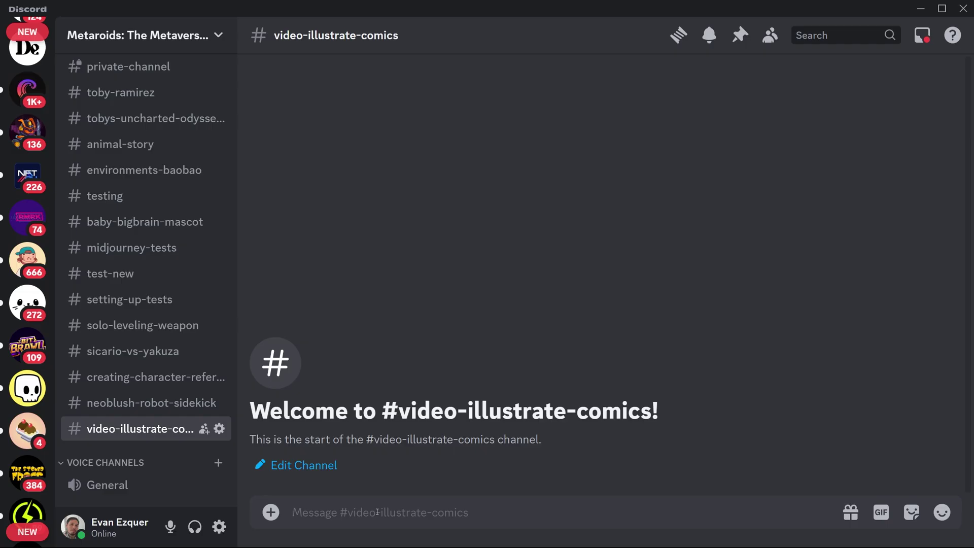
# - Start an /imagine prompt for a tall Filipino man with black faux haux hair and brown skin
pyautogui.write('/im')
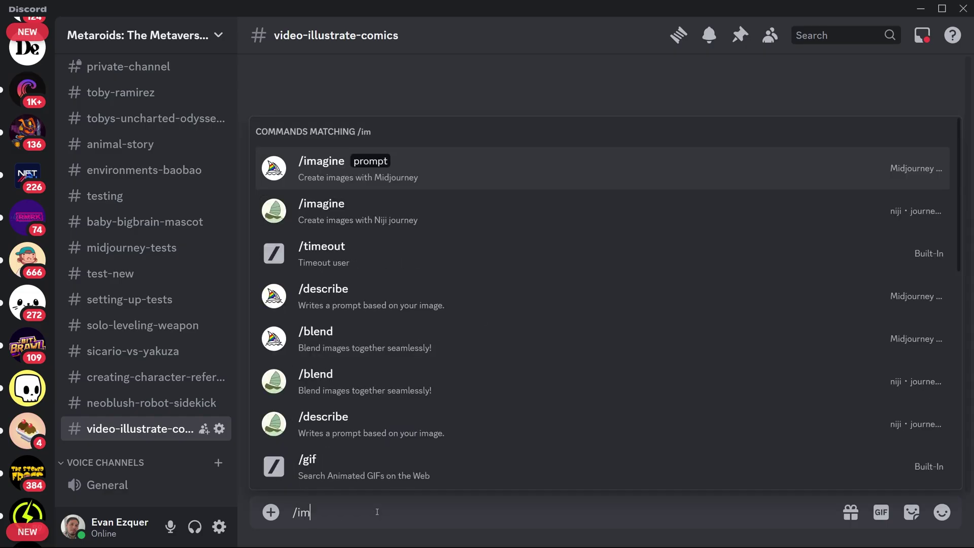
pyautogui.press('Tab')
pyautogui.write('a tall Filipino')
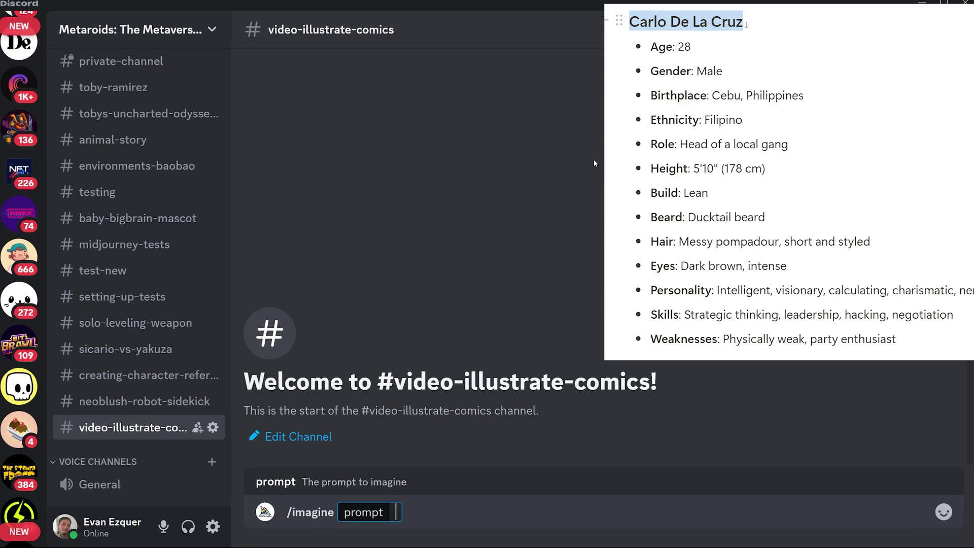
pyautogui.write(' man with a black faux haux hairstyle, brown skin, and')
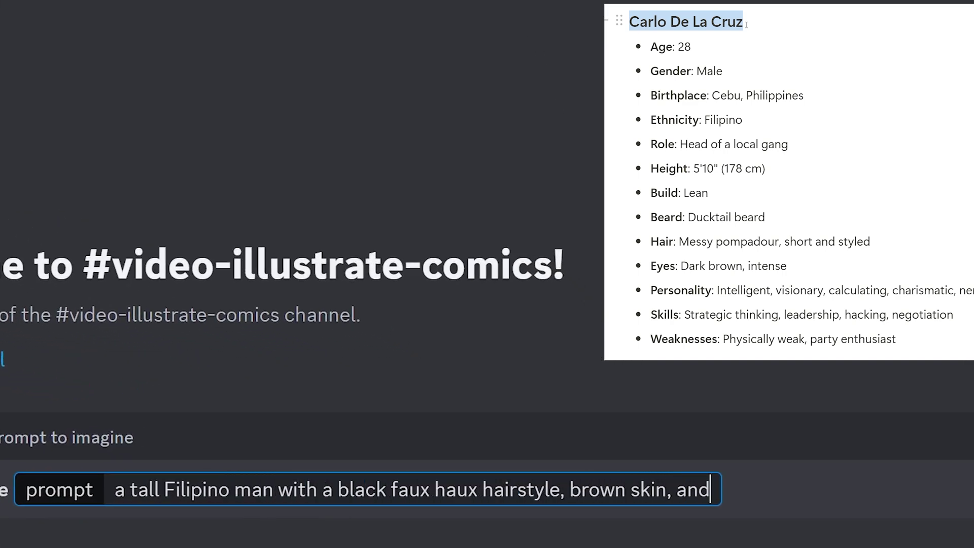
pyautogui.write(' collared shirt')
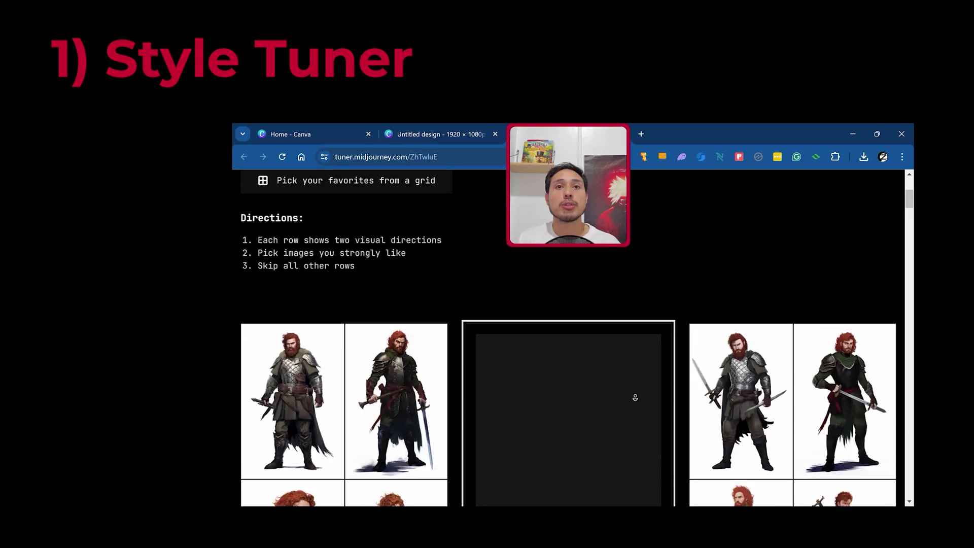
pyautogui.scroll(-10, 634, 397)
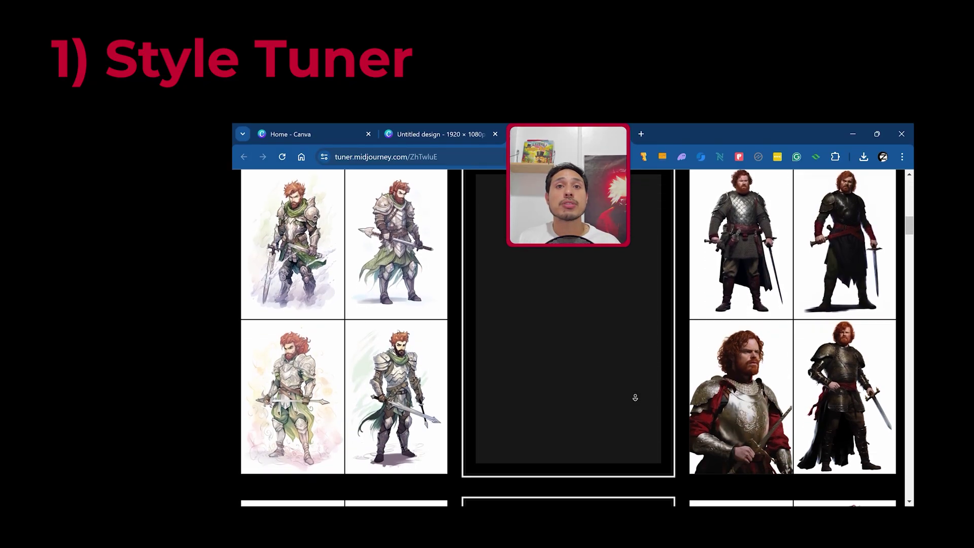
pyautogui.scroll(-5, 635, 397)
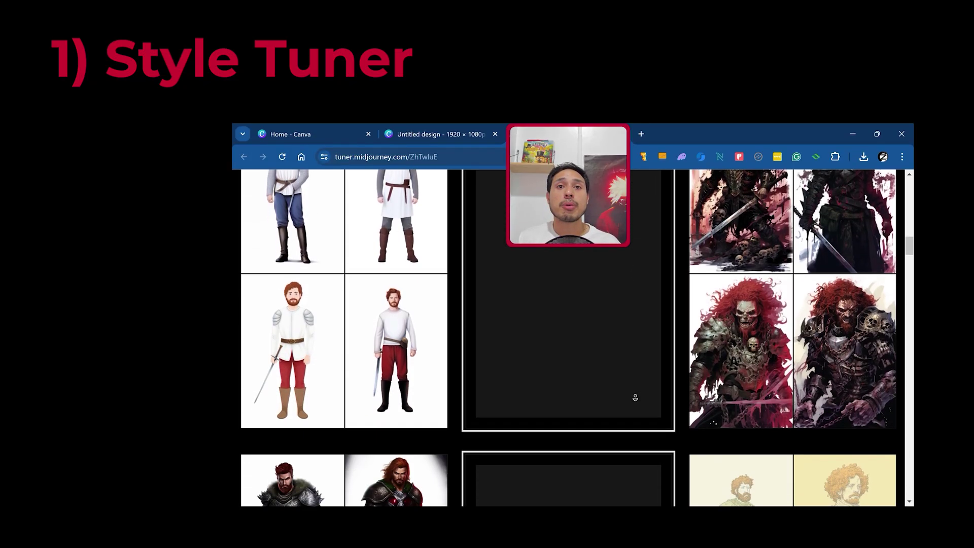
pyautogui.scroll(-10, 635, 397)
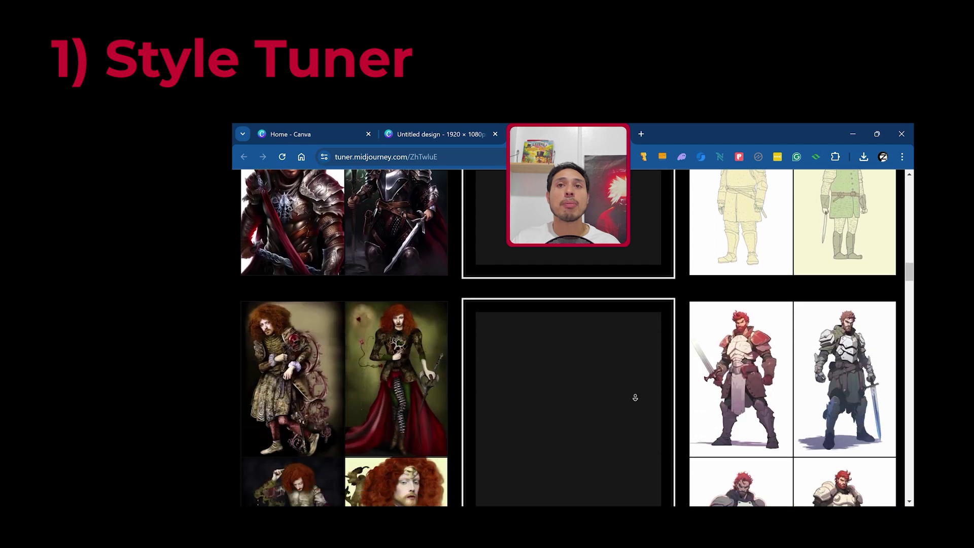
pyautogui.scroll(-6, 635, 398)
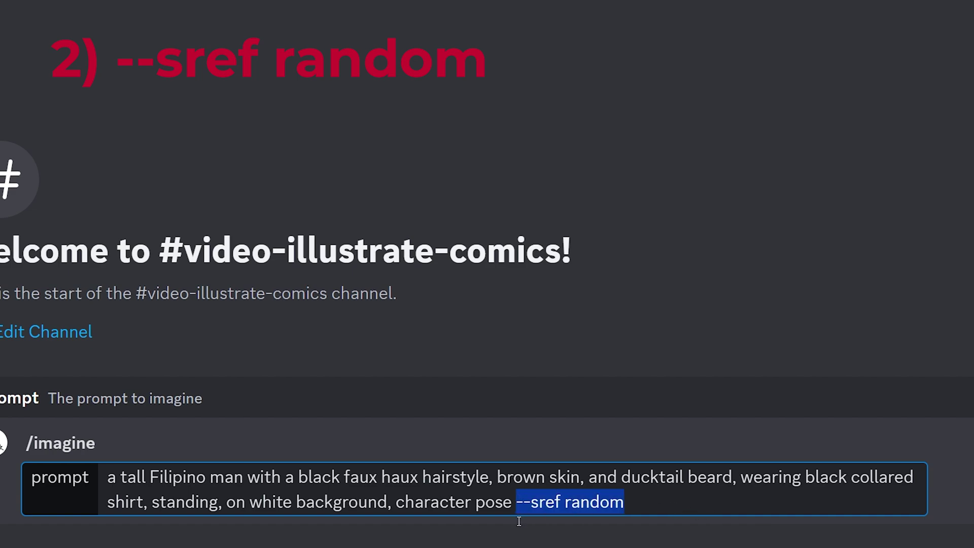
# - Generate the portraits with --sref random and inspect the enlarged four-image grid
pyautogui.press('Return')
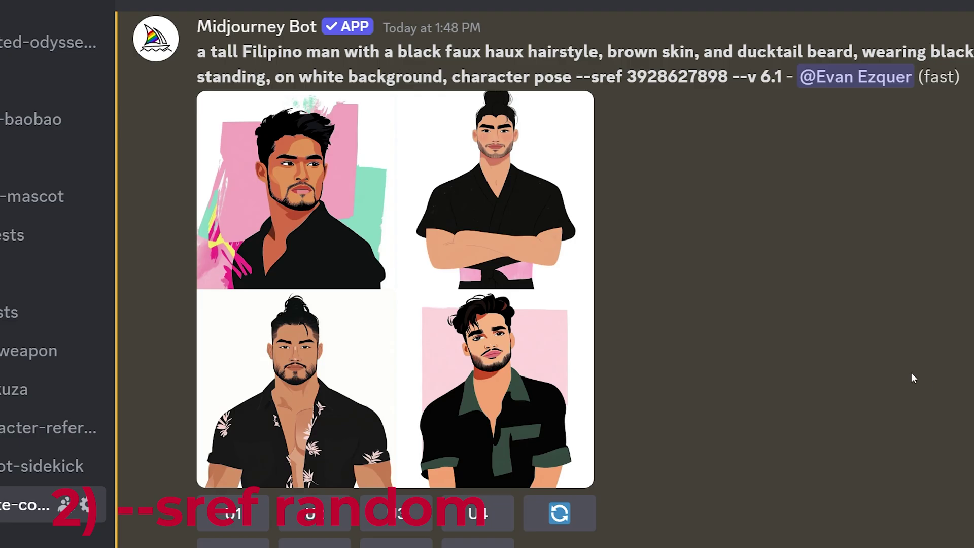
pyautogui.click(374, 217)
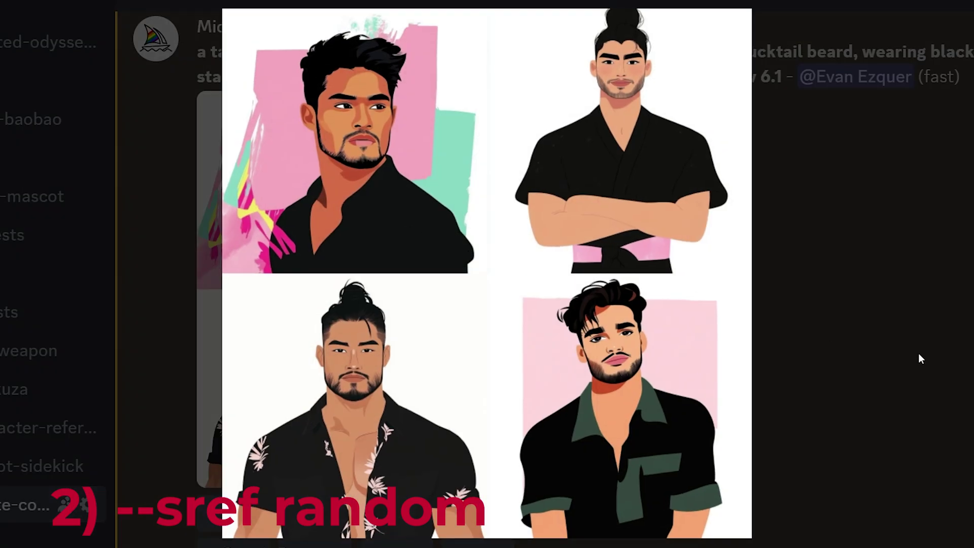
pyautogui.click(920, 359)
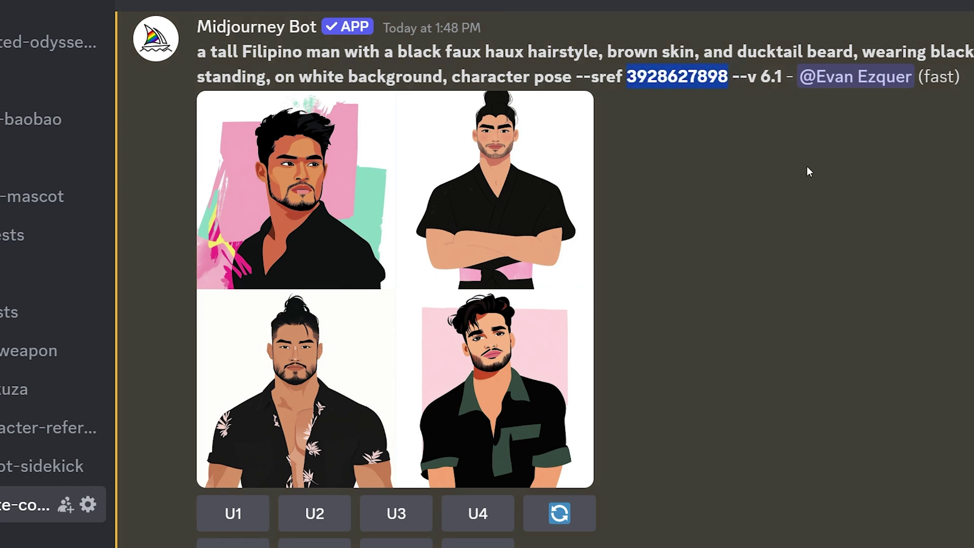
# - Leave Discord and open a new Chrome tab
pyautogui.click(807, 167)
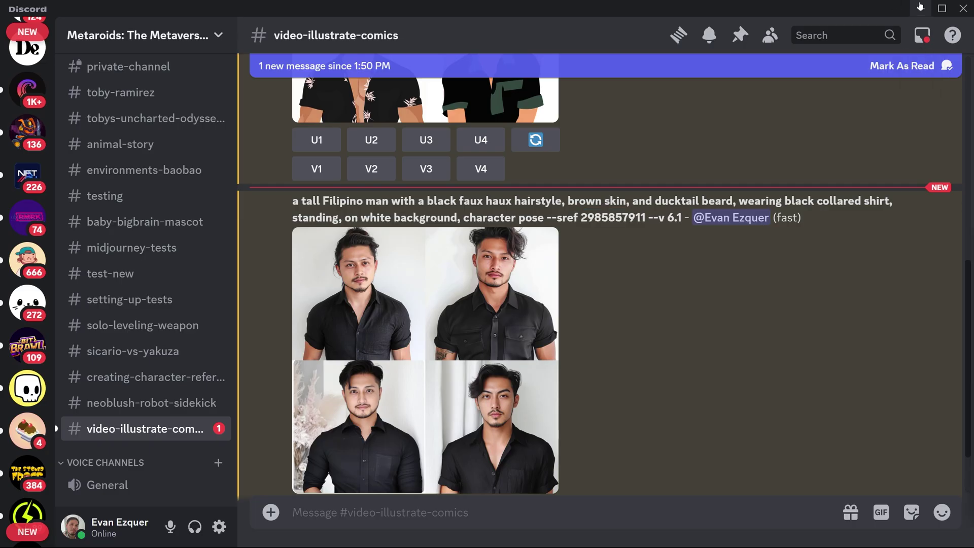
pyautogui.click(918, 8)
pyautogui.click(402, 14)
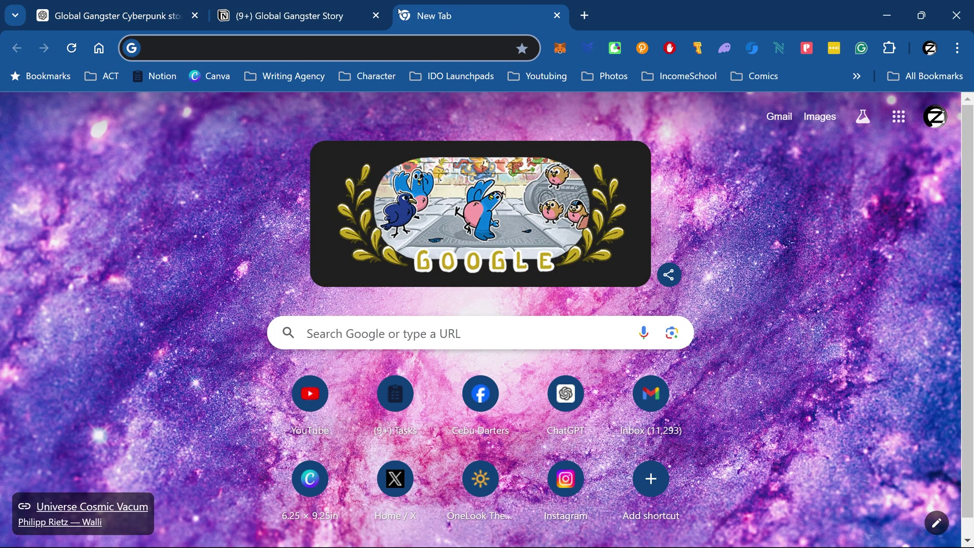
# - Search YouTube for thaeyne and open the '500 Midjourney STYLE reference CODES' video
pyautogui.write('youtub')
pyautogui.press('Return')
pyautogui.write('thaeyne')
pyautogui.press('Return')
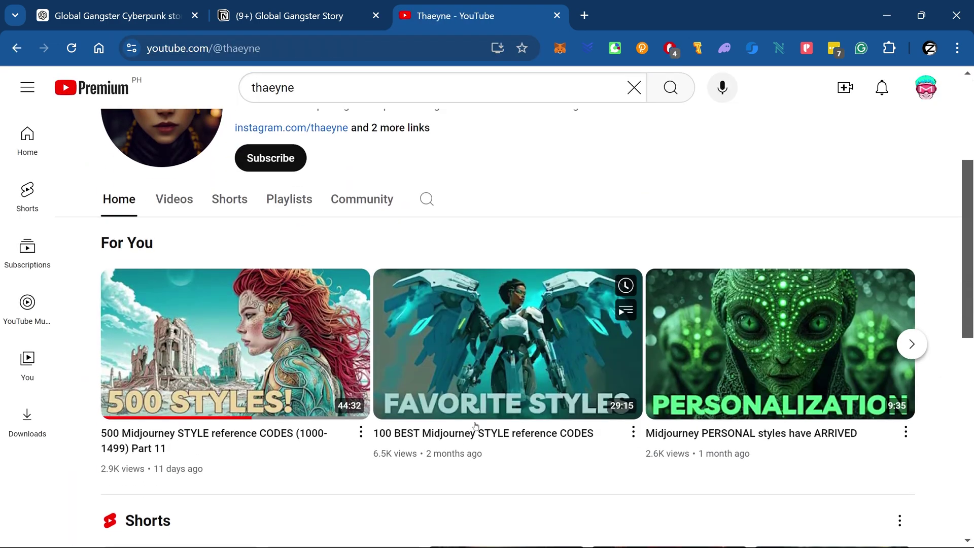
pyautogui.click(232, 341)
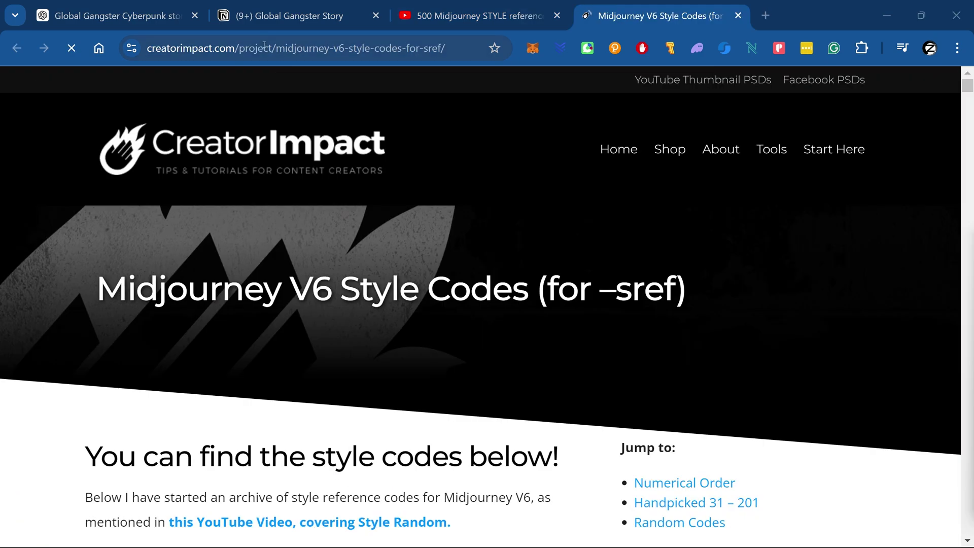
pyautogui.click(264, 45)
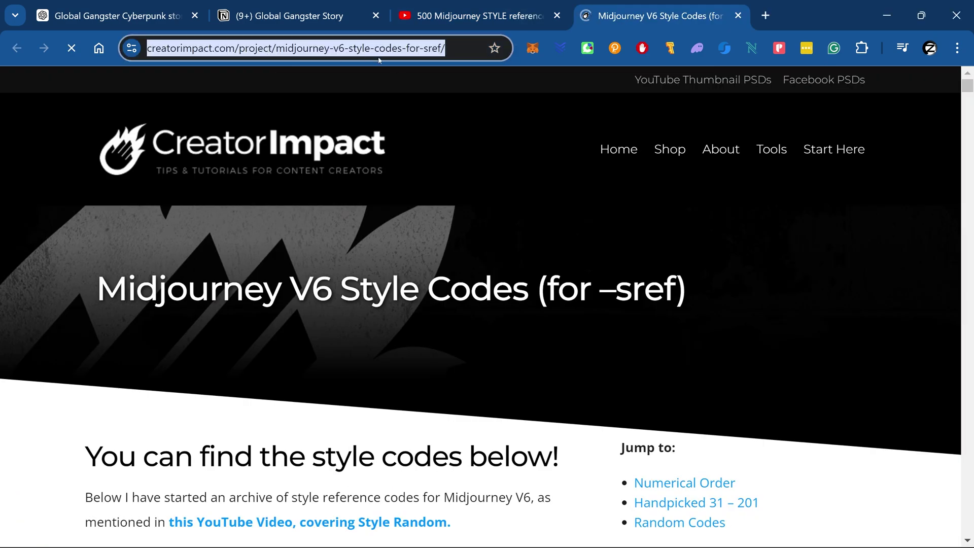
pyautogui.scroll(-15, 487, 203)
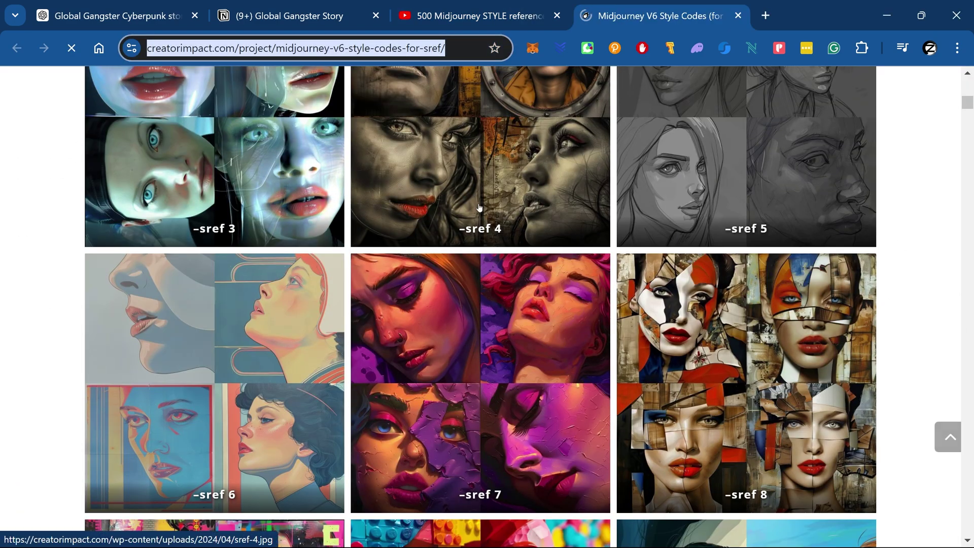
pyautogui.scroll(-18, 698, 230)
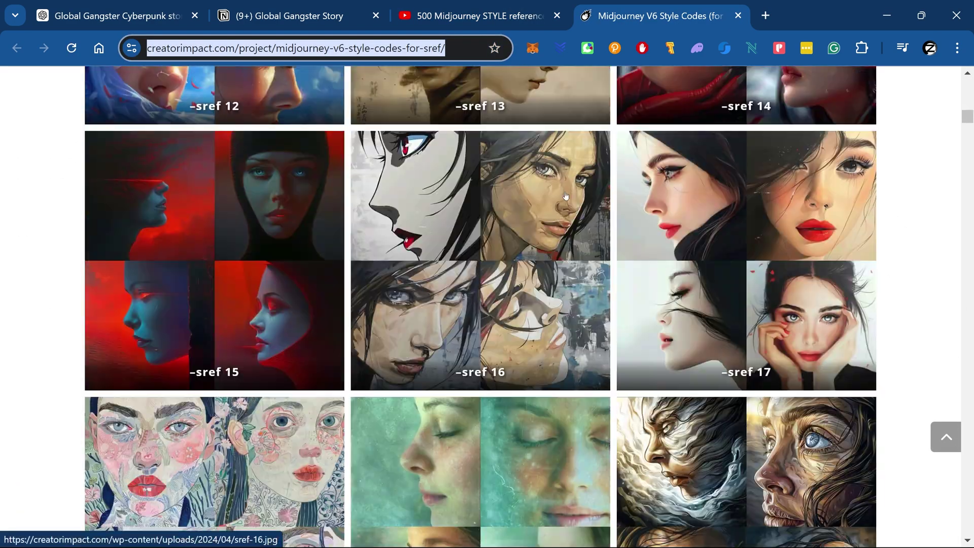
pyautogui.scroll(-20, 566, 189)
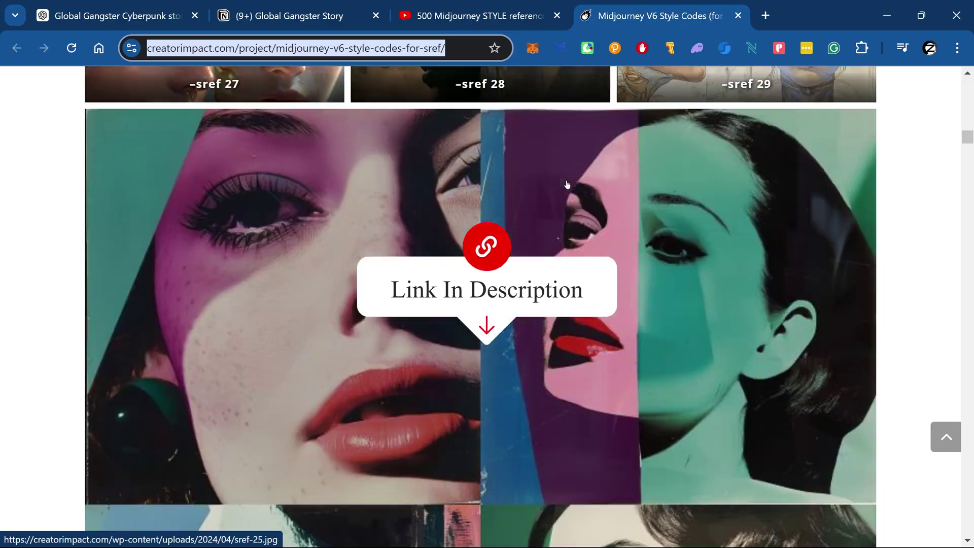
pyautogui.scroll(-20, 567, 184)
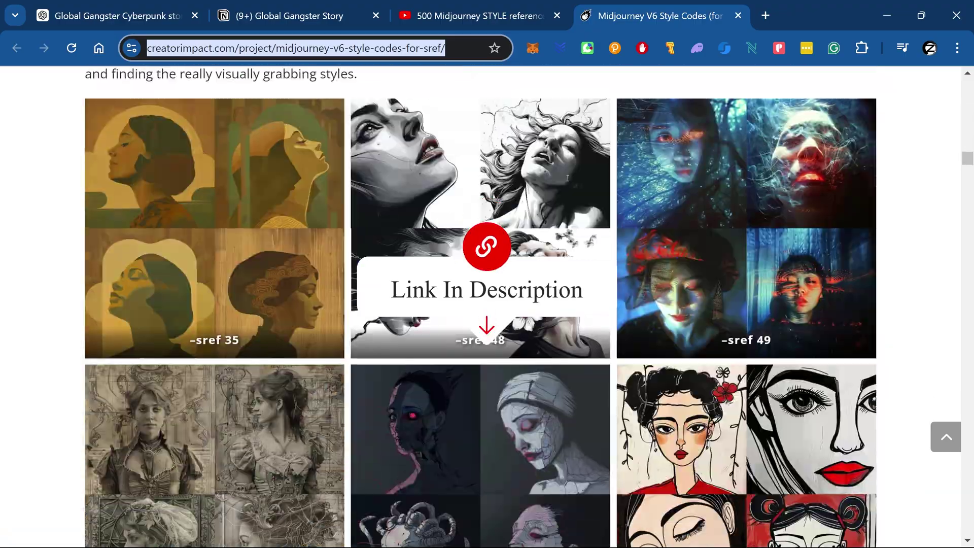
pyautogui.scroll(-20, 569, 180)
pyautogui.scroll(5, 570, 177)
pyautogui.scroll(-10, 572, 173)
pyautogui.scroll(-20, 571, 173)
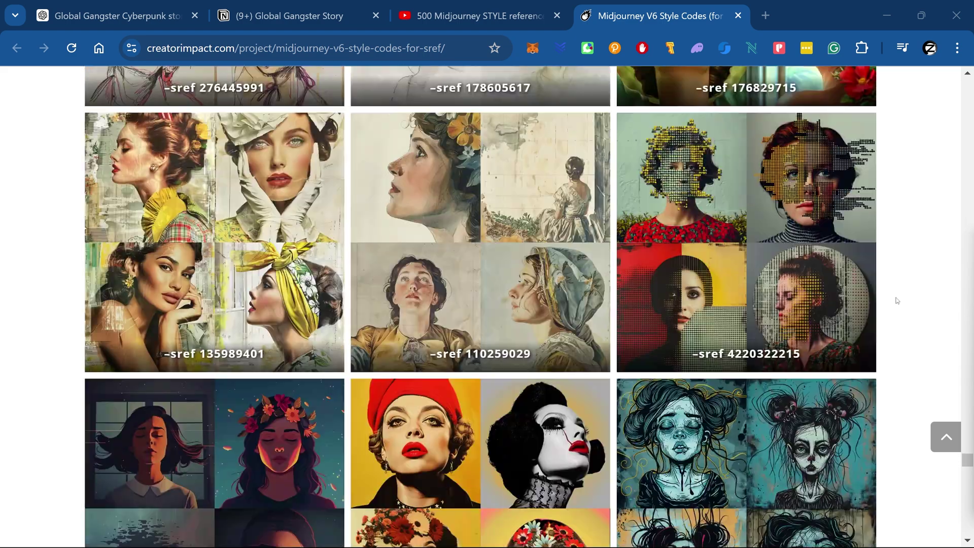
pyautogui.scroll(-5, 911, 300)
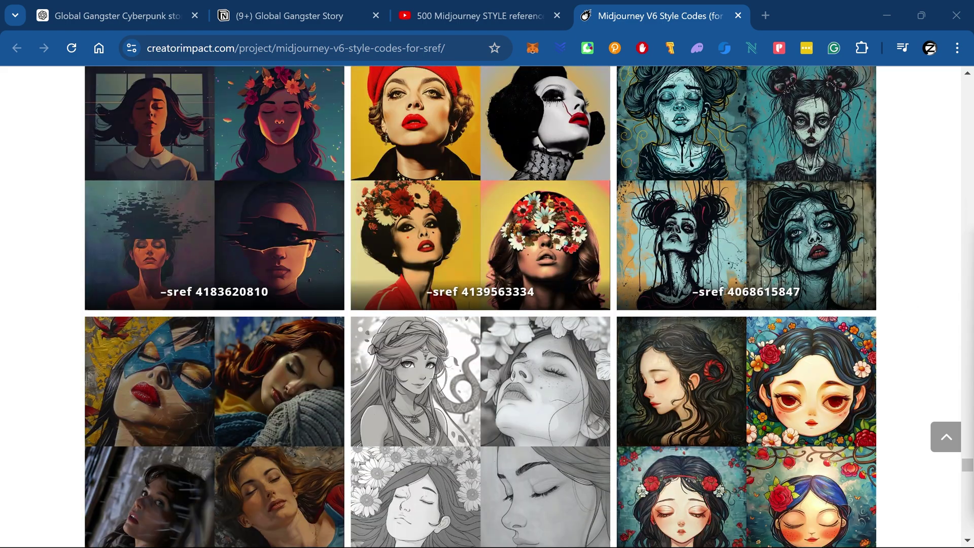
pyautogui.moveTo(764, 292); pyautogui.dragTo(800, 292)
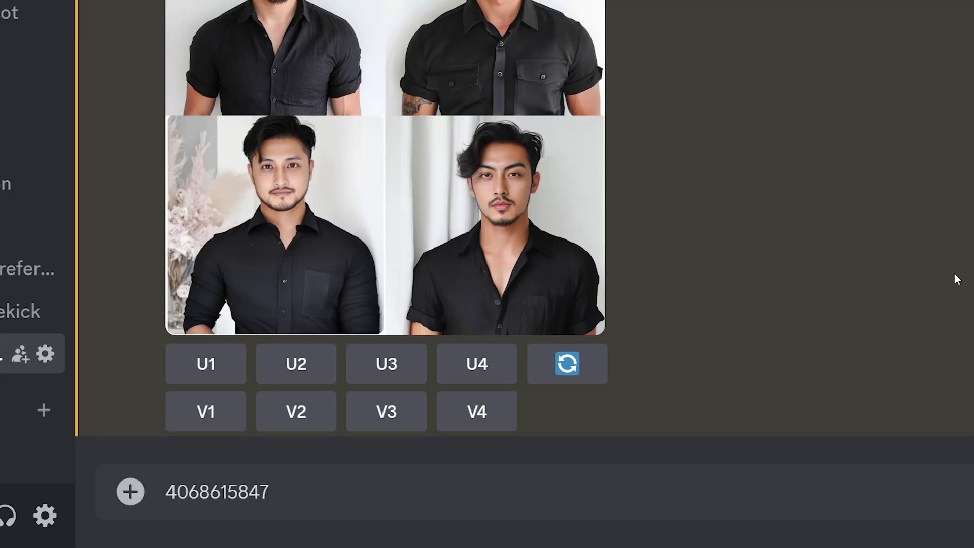
pyautogui.press('Return')
pyautogui.moveTo(578, 92); pyautogui.dragTo(361, 87)
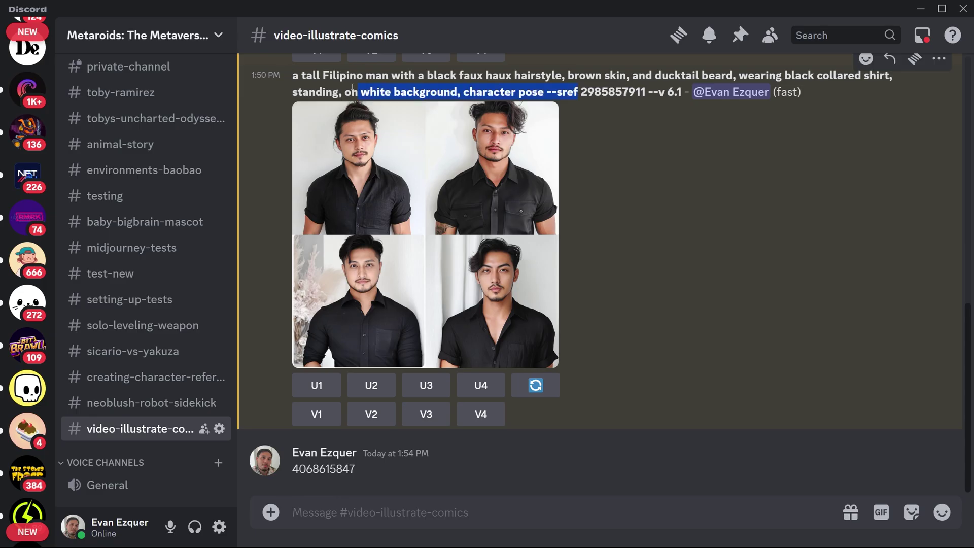
pyautogui.click(408, 516)
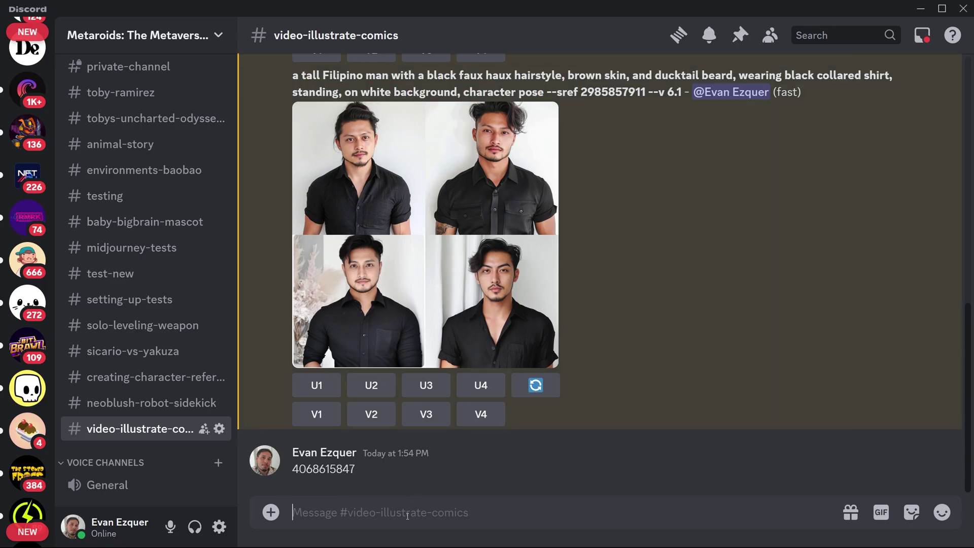
pyautogui.write('/im')
pyautogui.click(392, 202)
pyautogui.write('a tall Filipino man with a black faux haux hairstyle, brown skin, and ducktail beard, wearing black collared shirt, standing, on white background, character pose --sref')
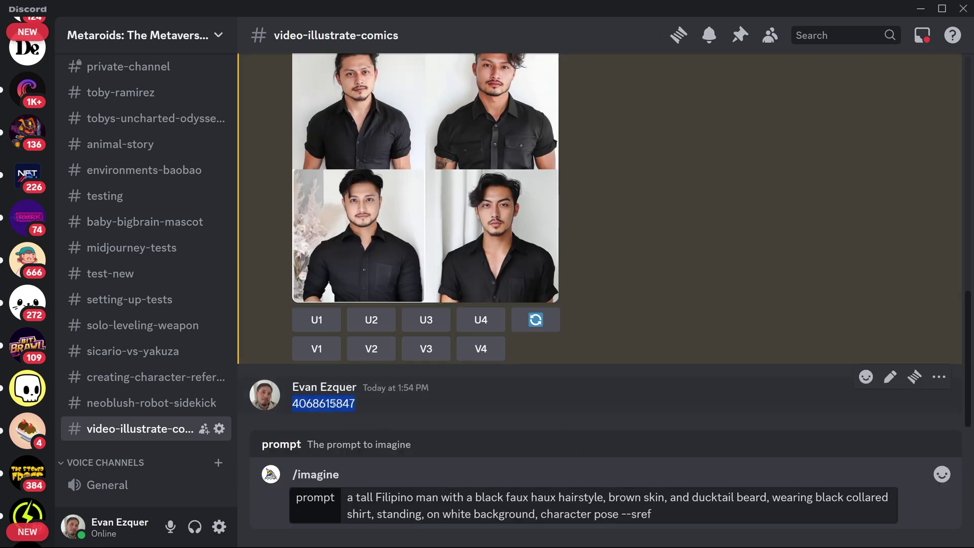
pyautogui.click(662, 519)
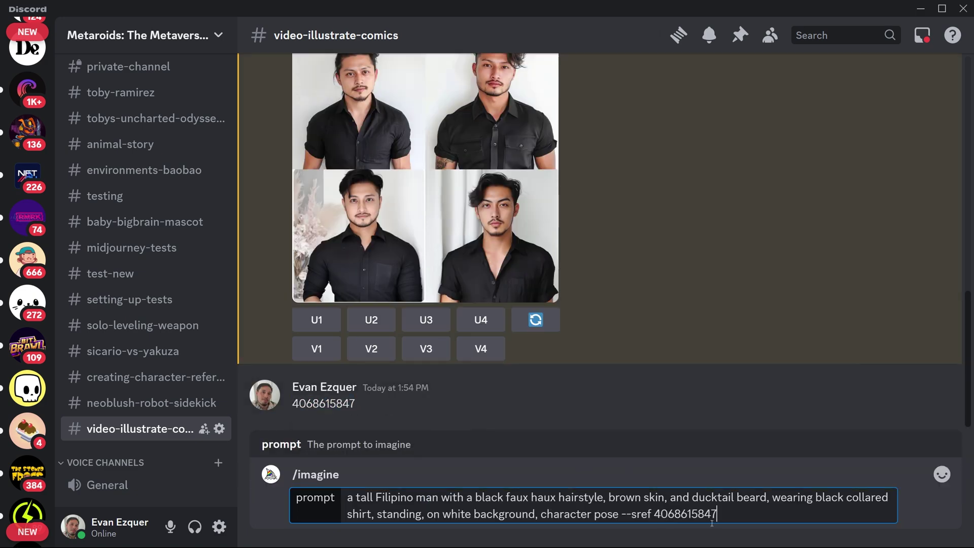
pyautogui.press('Return')
# - Generate the same prompt again with a 2:3 aspect ratio (--ar 2:3)
pyautogui.write('/im')
pyautogui.click(414, 163)
pyautogui.hotkey('ctrl', 'v')
pyautogui.write('--ar 2:3')
pyautogui.press('Return')
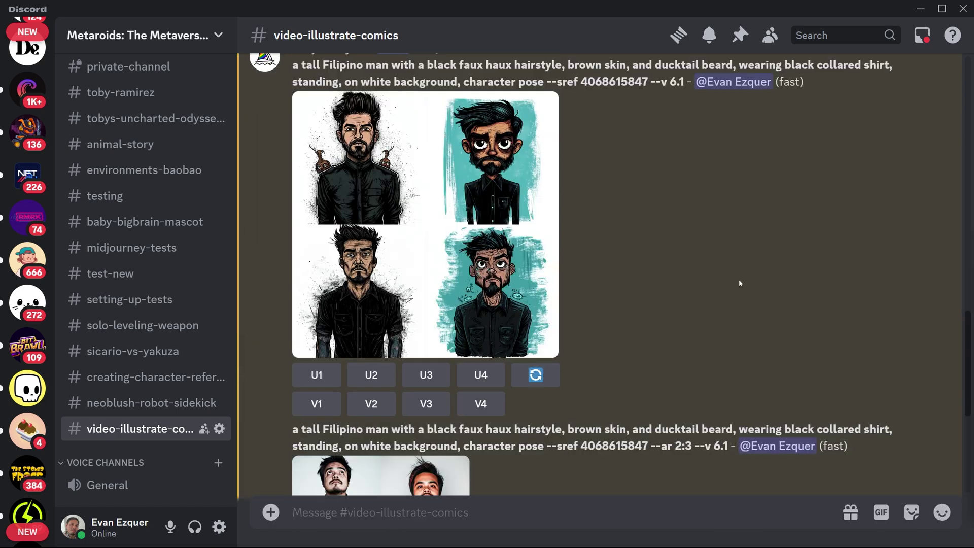
pyautogui.scroll(4, 671, 286)
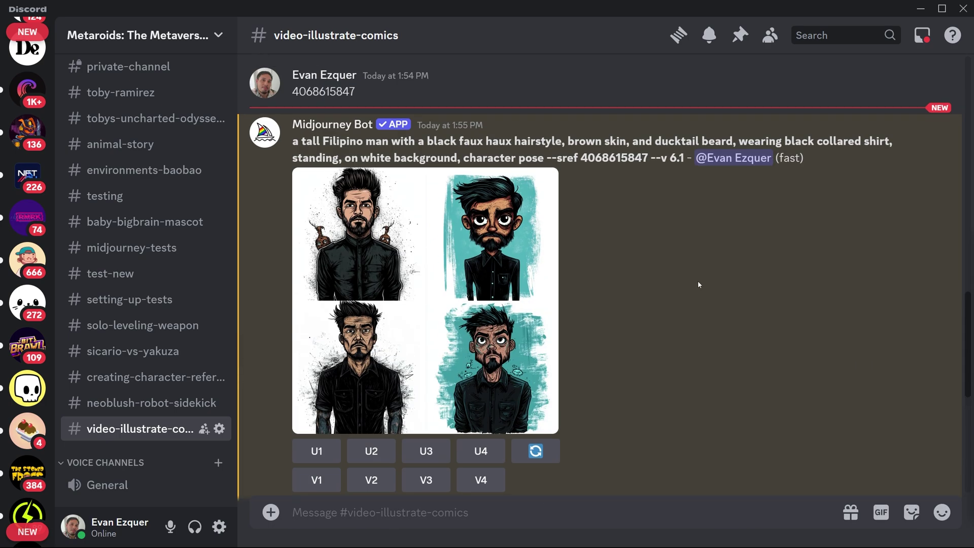
pyautogui.scroll(-7, 698, 284)
pyautogui.scroll(8, 696, 287)
pyautogui.scroll(-2, 695, 287)
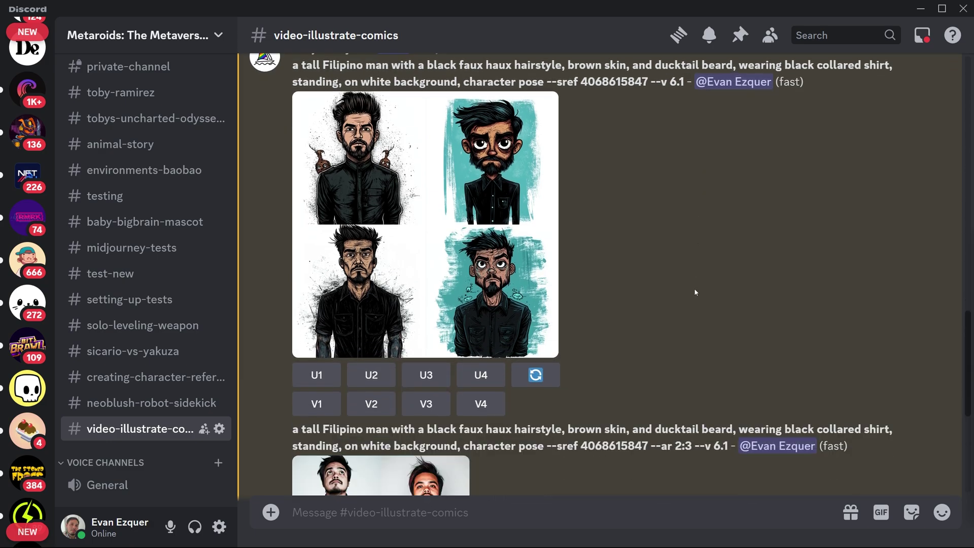
pyautogui.scroll(2, 694, 288)
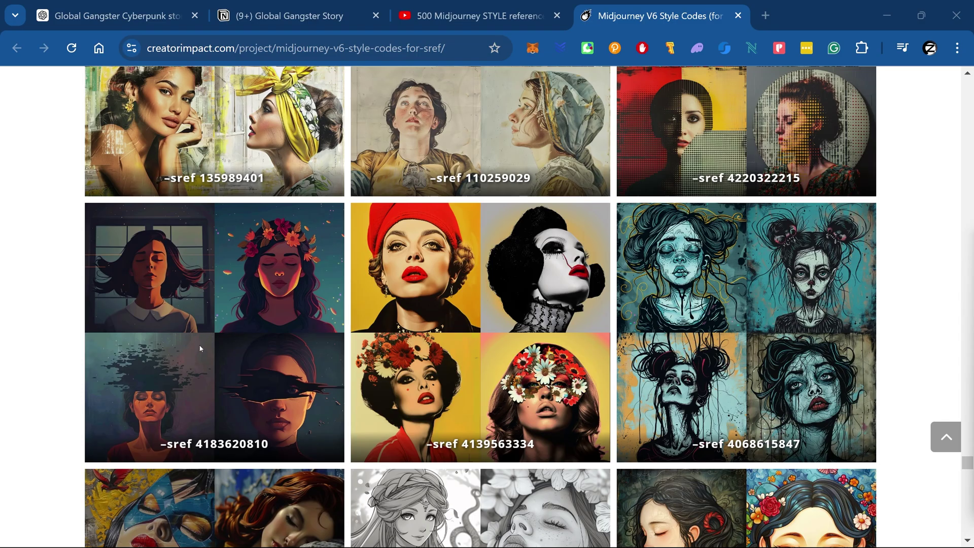
pyautogui.doubleClick(254, 444)
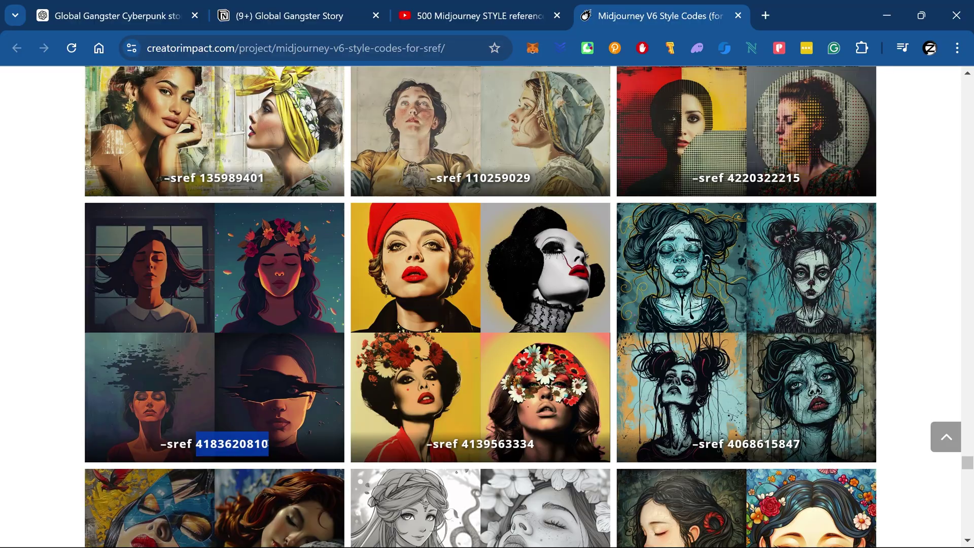
pyautogui.hotkey('ctrl', 'v')
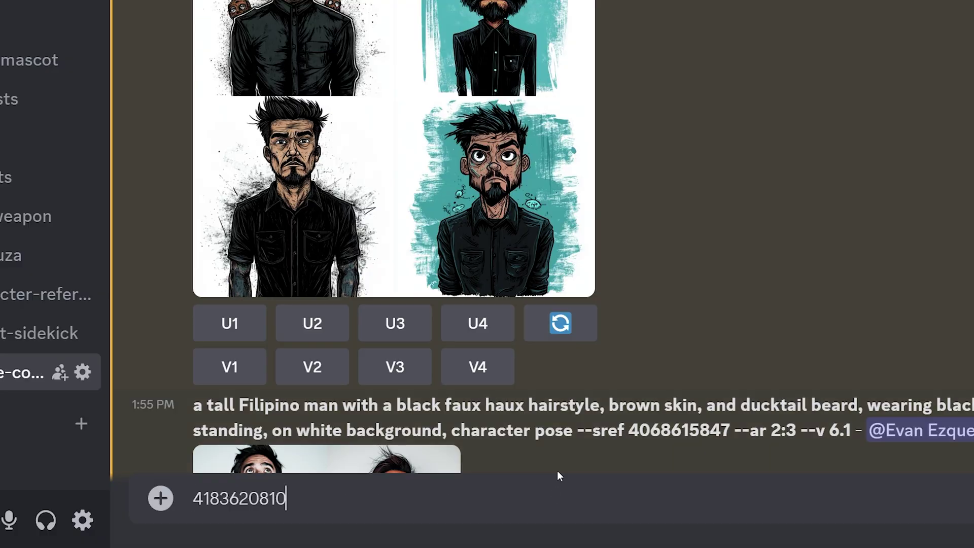
pyautogui.press('Return')
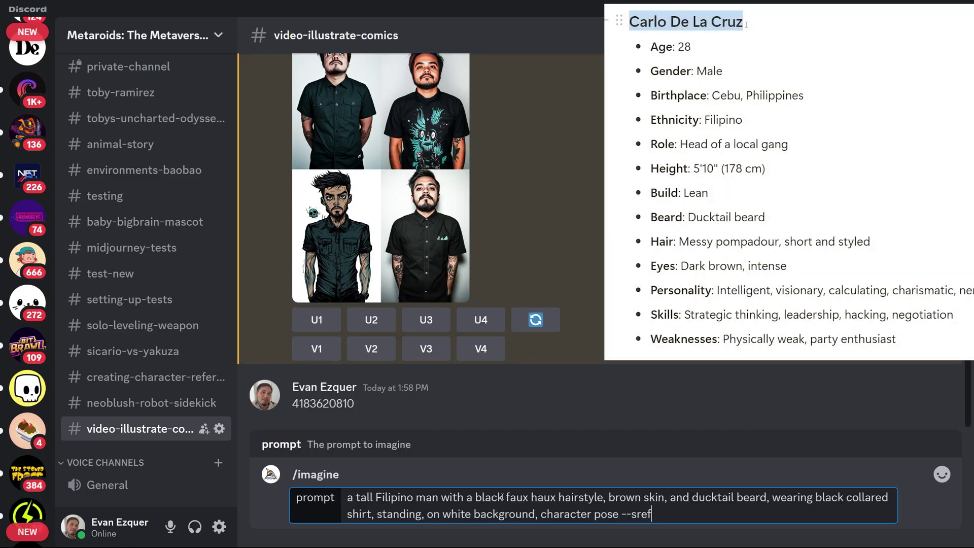
pyautogui.write('messy pomp')
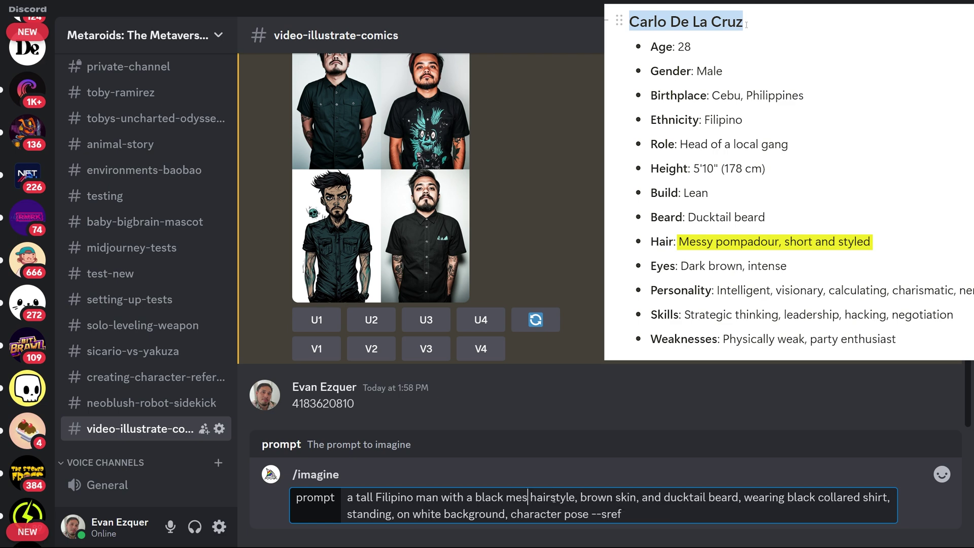
pyautogui.write('adour')
pyautogui.click(712, 514)
pyautogui.hotkey('ctrl', 'v')
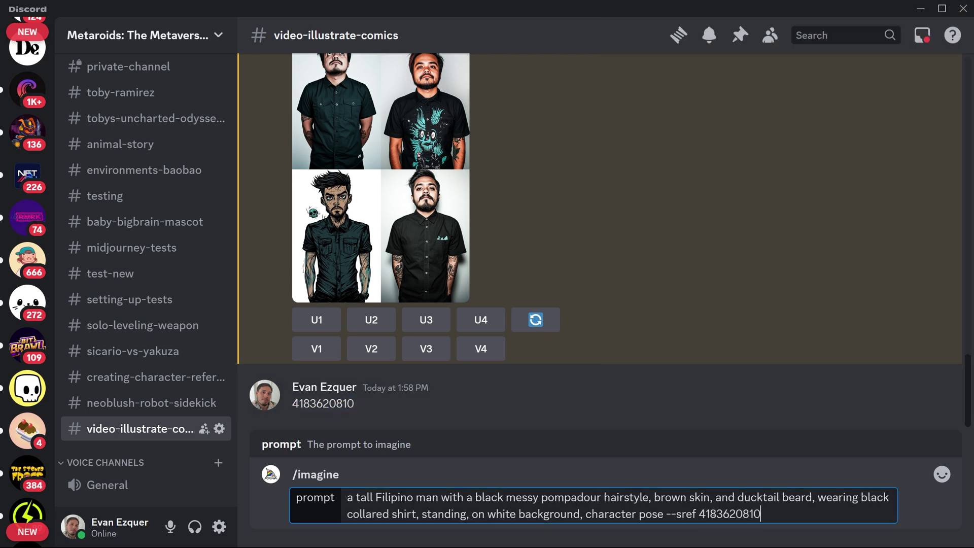
pyautogui.press('Return')
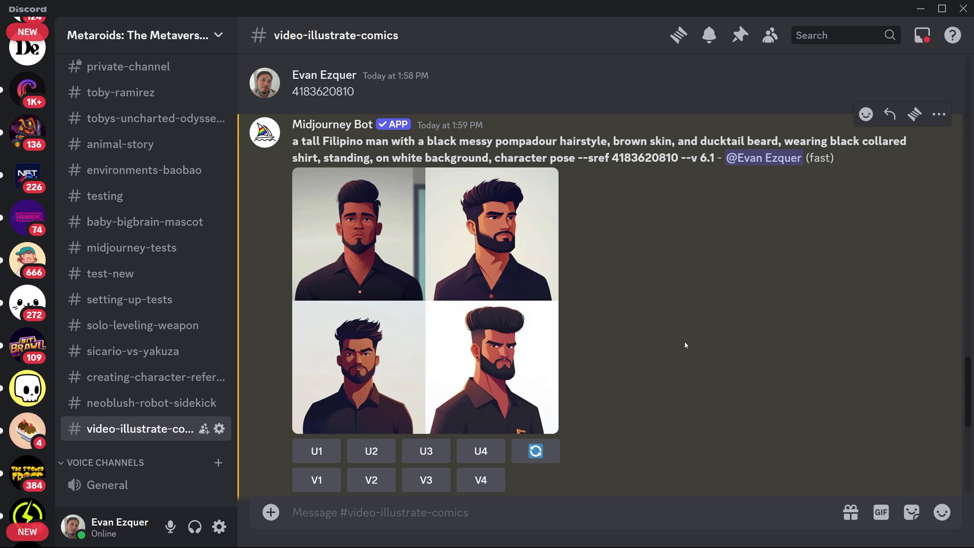
pyautogui.click(515, 335)
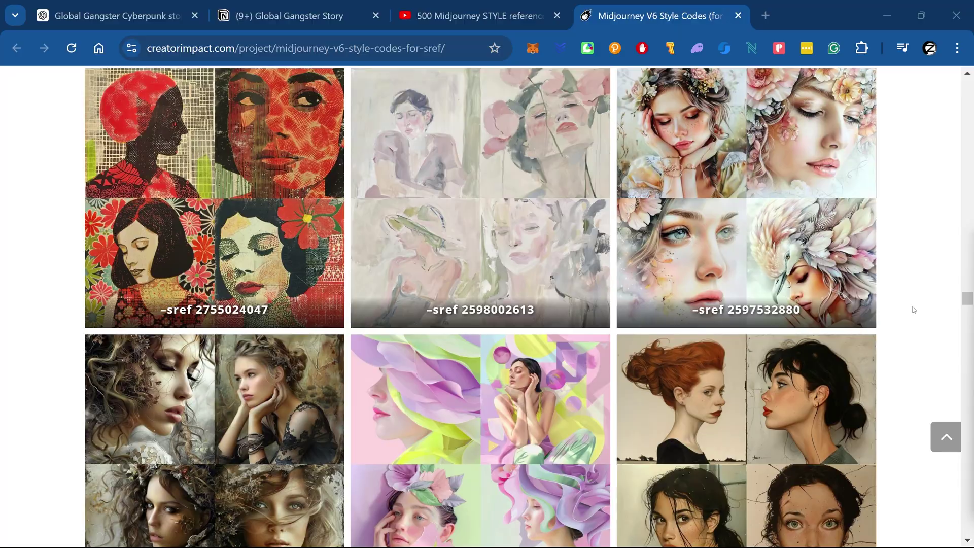
# - Scroll to the black-and-white manga card and select its style code 889396436
pyautogui.scroll(-12, 892, 311)
pyautogui.scroll(-20, 893, 311)
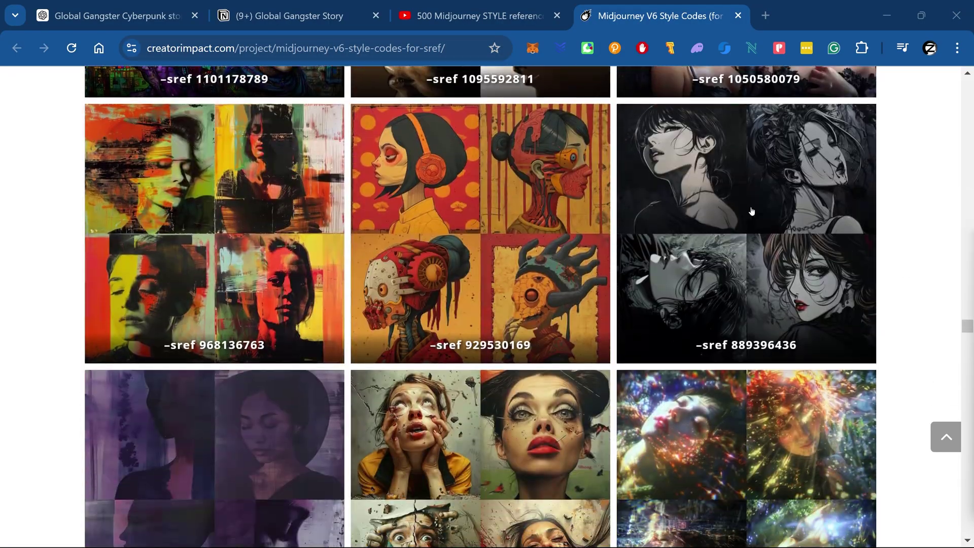
pyautogui.moveTo(811, 350); pyautogui.dragTo(724, 346)
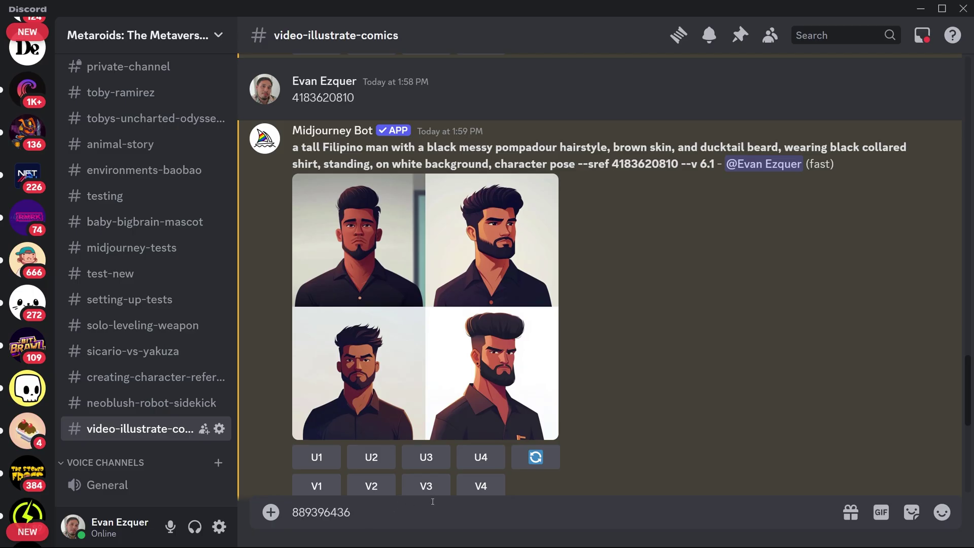
# - Post code 889396436 and submit the messy pompadour prompt with --sref 889396436
pyautogui.press('Return')
pyautogui.hotkey('ctrl', 'v')
pyautogui.press('Return')
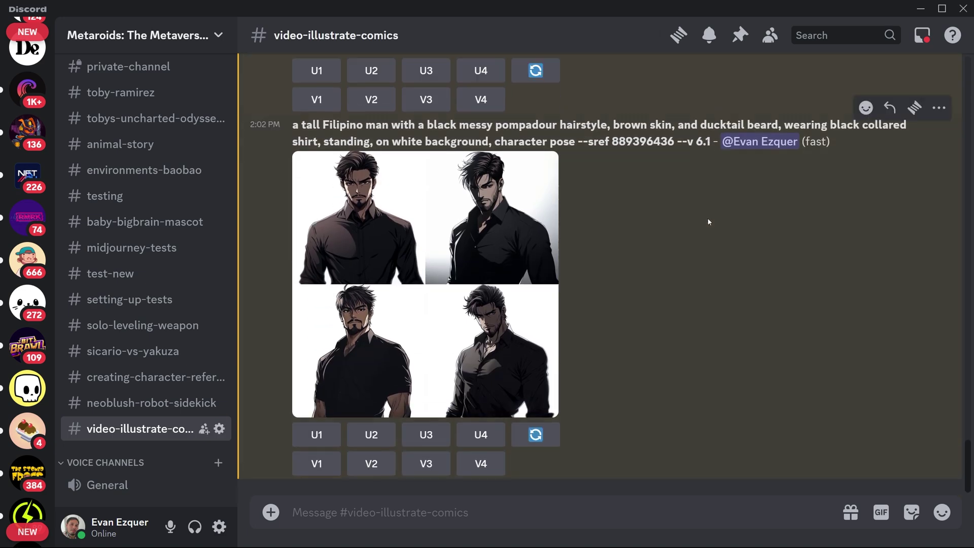
# - Preview the new portrait grid and upscale its third image (U3)
pyautogui.scroll(3, 708, 222)
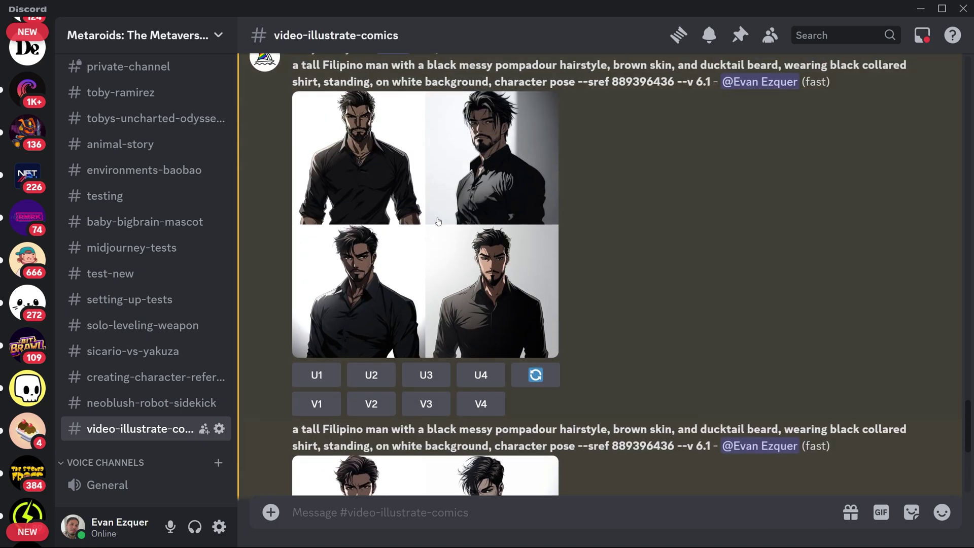
pyautogui.scroll(3, 442, 220)
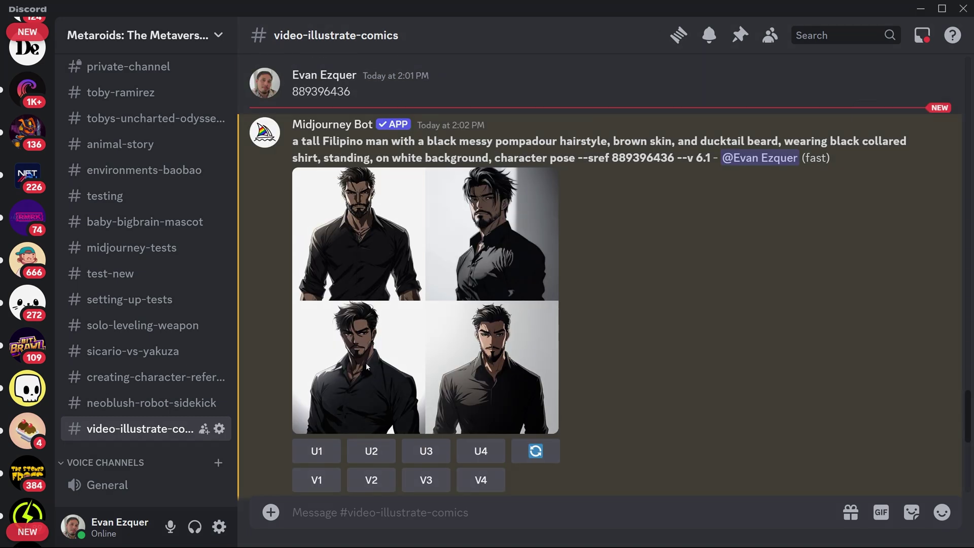
pyautogui.click(366, 364)
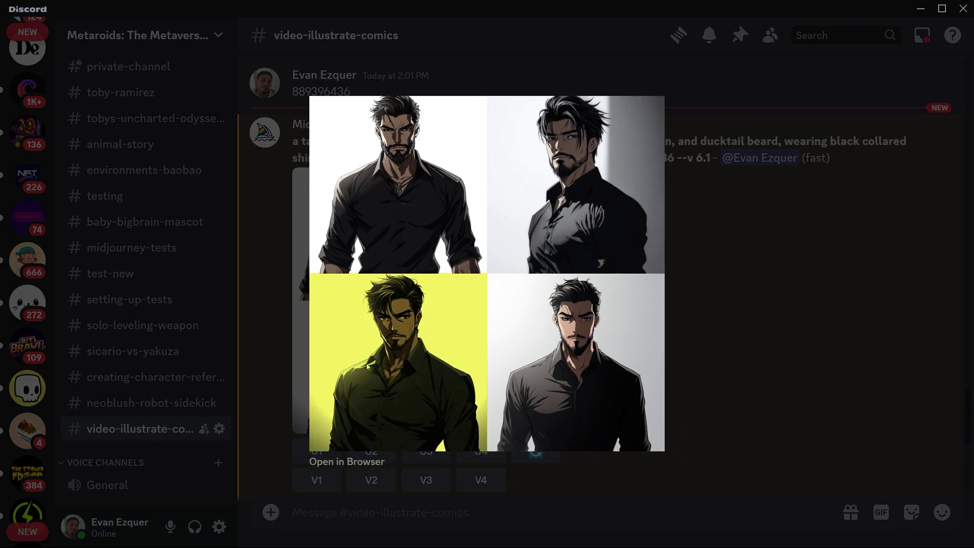
pyautogui.press('Escape')
pyautogui.scroll(-2, 426, 376)
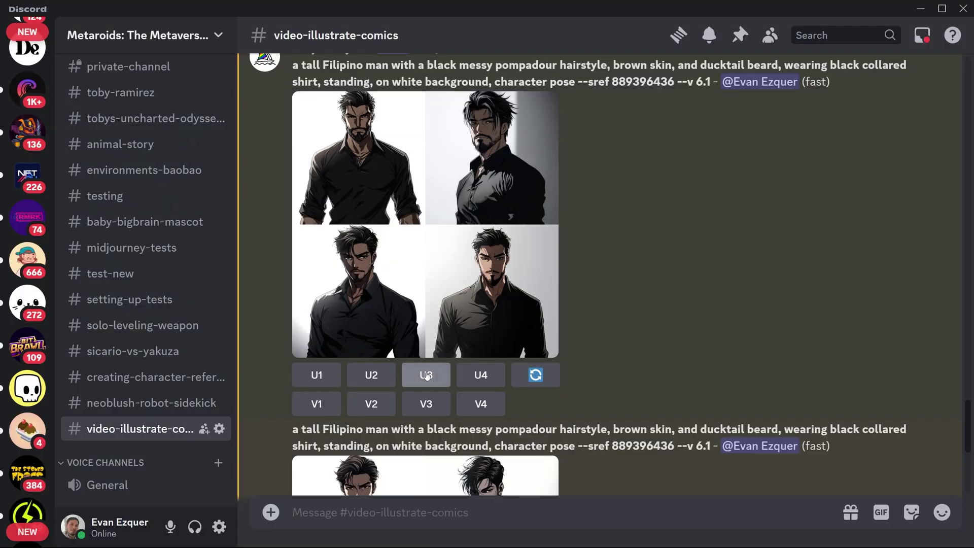
pyautogui.click(426, 375)
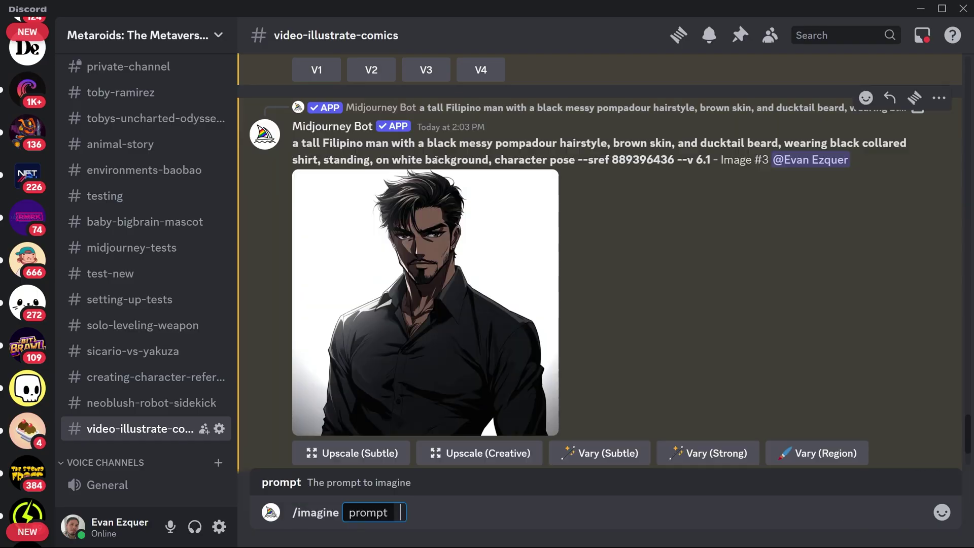
# - Paste the saved prompt into /imagine and copy the upscaled Image #3's link
pyautogui.write('a tall Filipino man with a black messy pompadour hairstyle, brown skin, and ducktail beard, wearing black collared shirt, standing, on white background, character pose --sref 889396436')
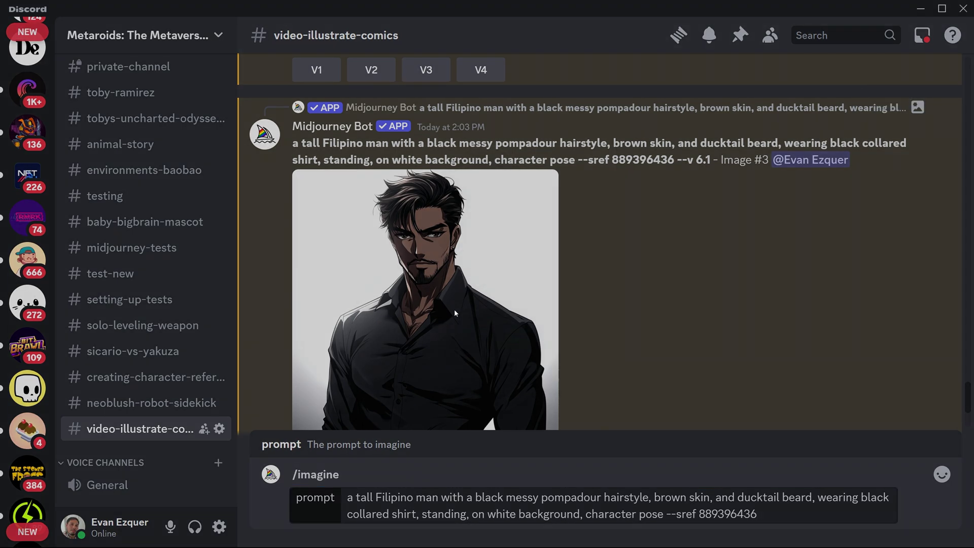
pyautogui.click(454, 309)
pyautogui.rightClick(500, 269)
pyautogui.click(541, 329)
pyautogui.click(784, 511)
# - Add --cref with the portrait link, insert 'smiling' after 'beard,', and submit
pyautogui.write('--cref')
pyautogui.hotkey('ctrl', 'v')
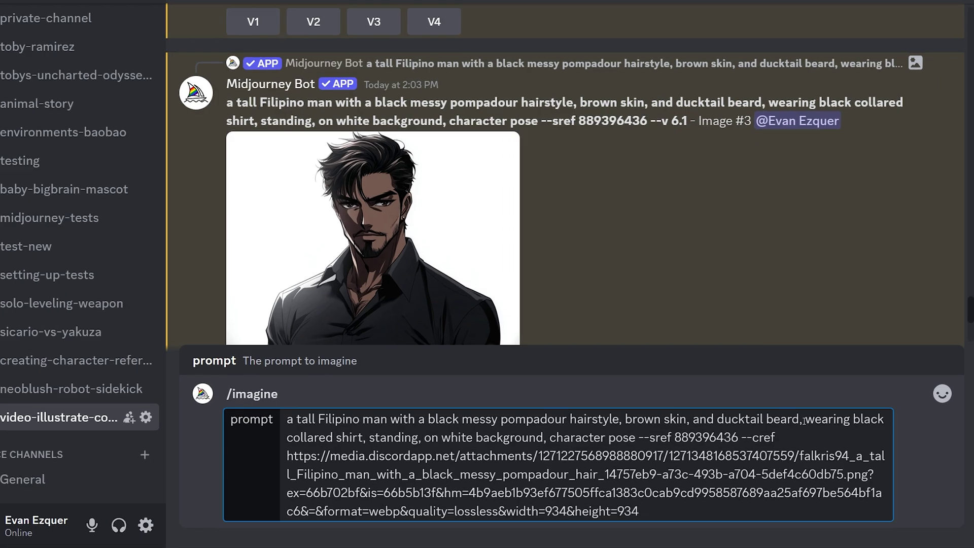
pyautogui.click(815, 431)
pyautogui.write('smiling')
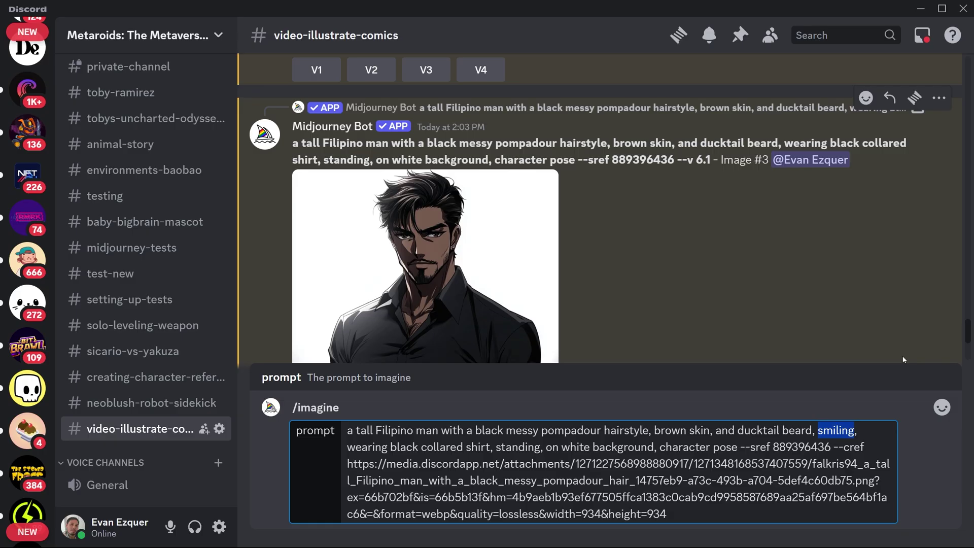
pyautogui.press('Return')
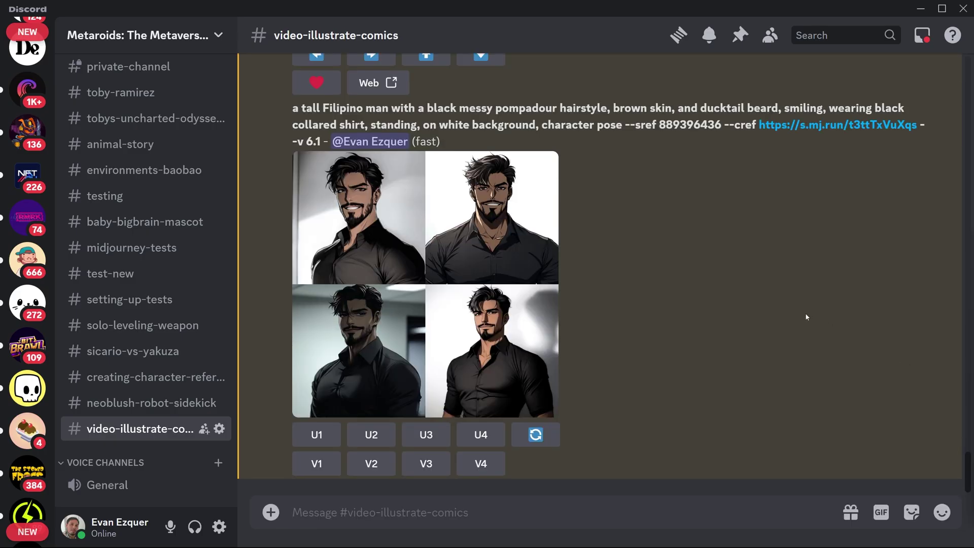
# - Upscale smiling Image #2 (U2) and view it enlarged
pyautogui.click(375, 435)
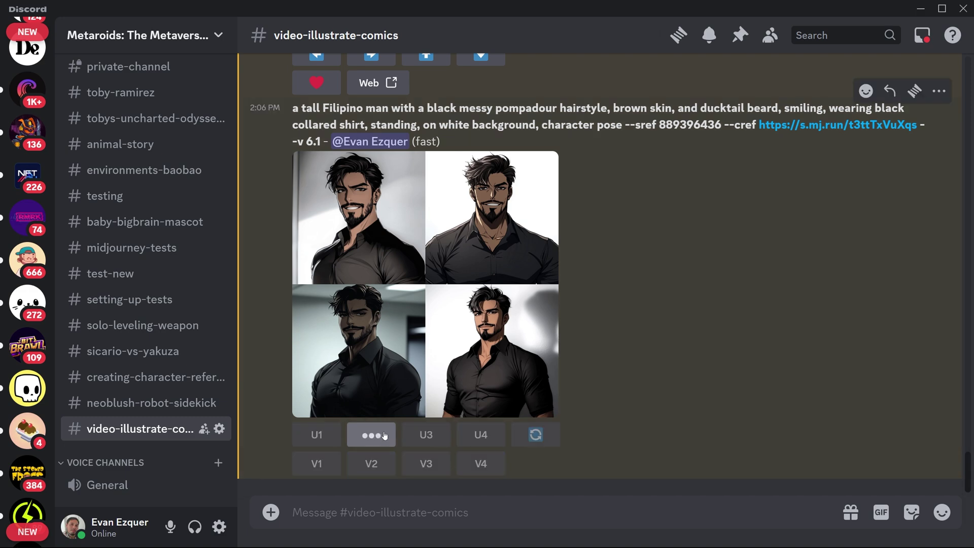
pyautogui.click(532, 238)
pyautogui.click(717, 223)
# - Rewrite the expression as 'angry, with enraged face, his facial expression is furious' and send
pyautogui.scroll(2, 917, 143)
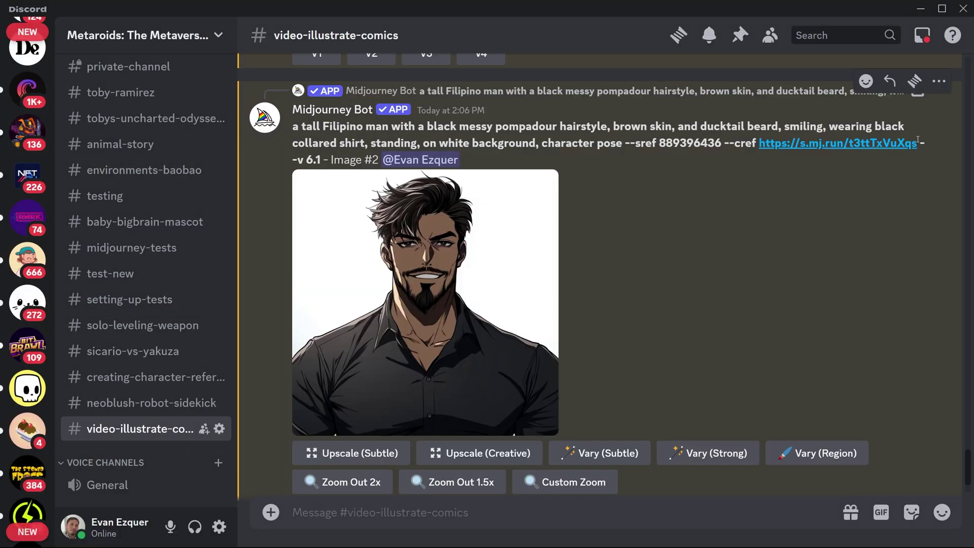
pyautogui.moveTo(829, 141); pyautogui.dragTo(301, 136)
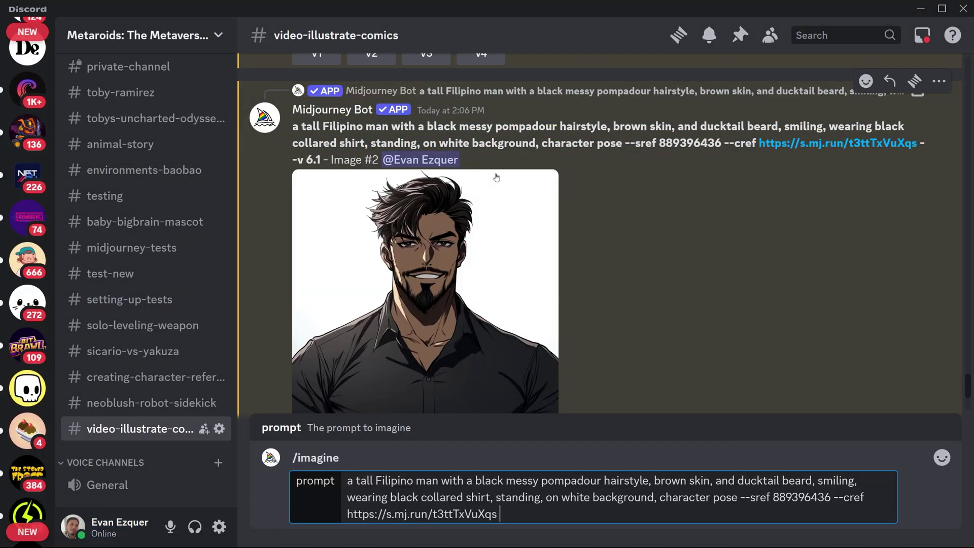
pyautogui.write('angry, with enraged face, his facial expression is furious')
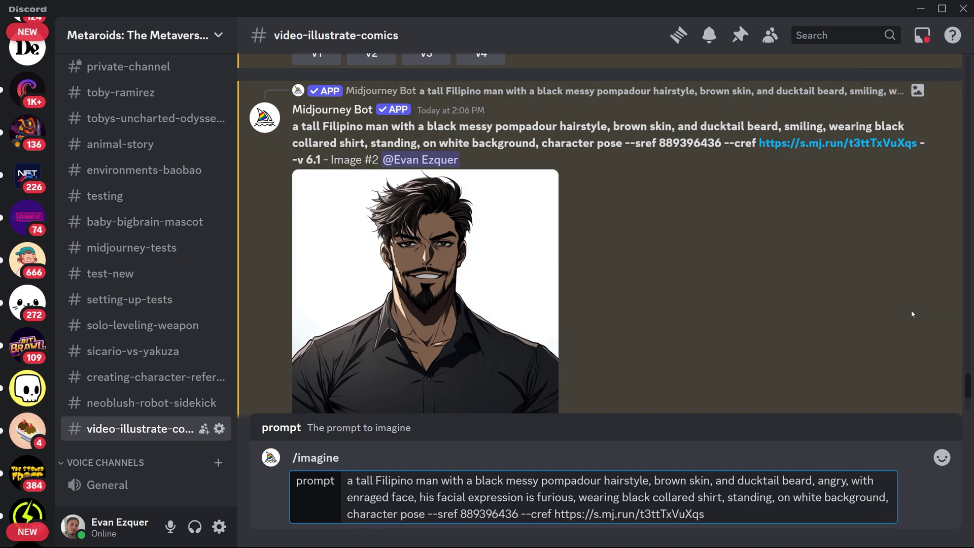
pyautogui.press('Return')
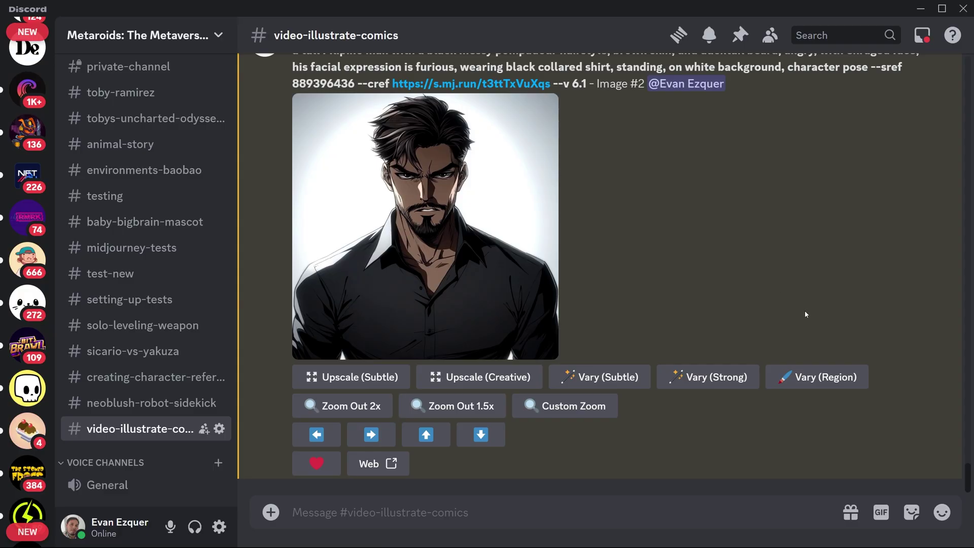
# - Copy the earlier smiling prompt into a new /imagine and delete its old --cref link
pyautogui.scroll(3, 860, 350)
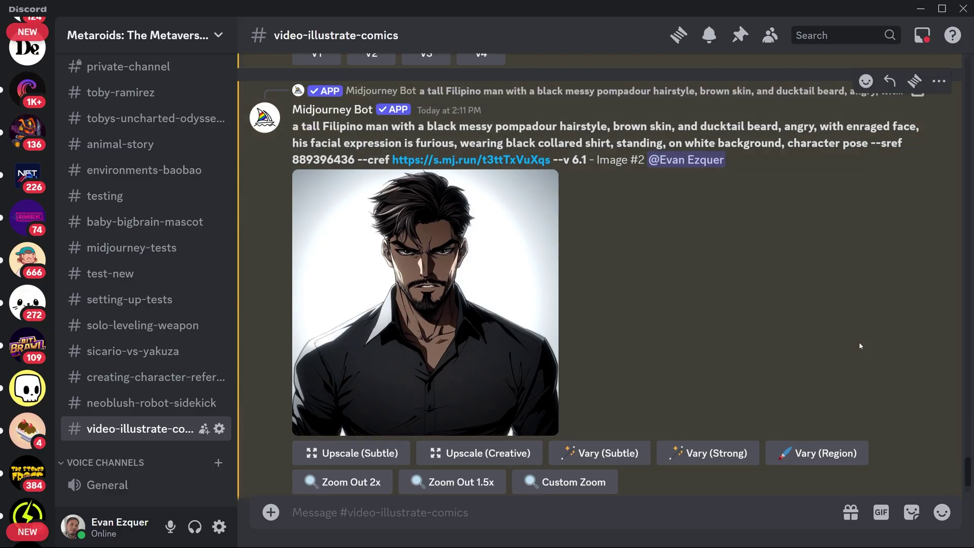
pyautogui.scroll(10, 548, 293)
pyautogui.moveTo(292, 172); pyautogui.dragTo(916, 189)
pyautogui.hotkey('ctrl', 'c')
pyautogui.click(507, 512)
pyautogui.write('/im')
pyautogui.click(459, 181)
pyautogui.hotkey('ctrl', 'v')
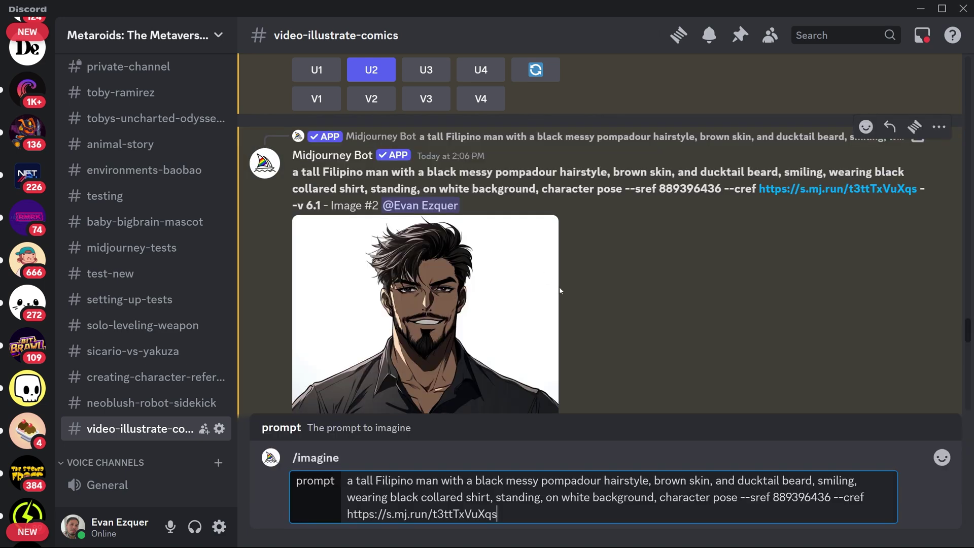
pyautogui.press('BackSpace')
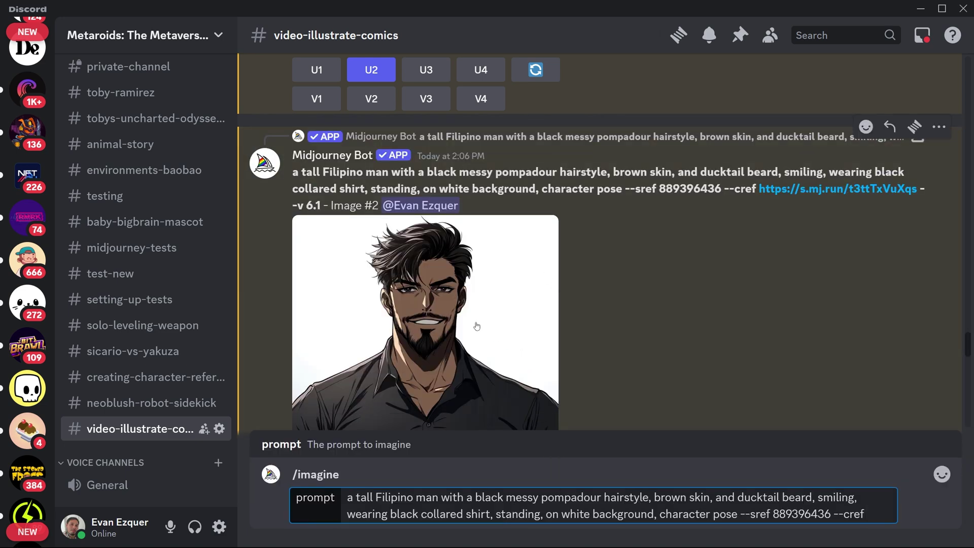
# - Set --cref to the smiling image's link
pyautogui.click(494, 336)
pyautogui.rightClick(503, 266)
pyautogui.click(528, 333)
pyautogui.press('Escape')
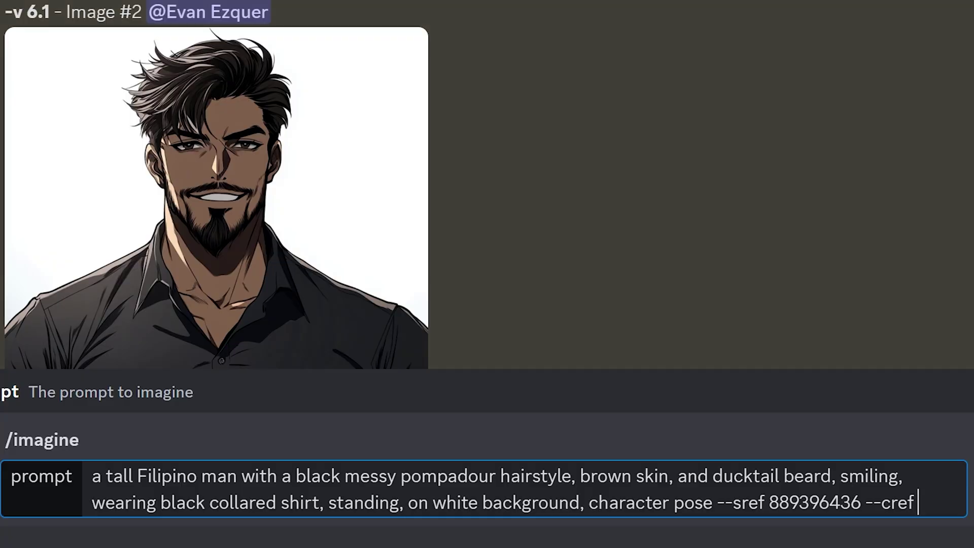
pyautogui.hotkey('ctrl', 'v')
# - Change the description to laughing with a lit cigar while sitting, generate, and inspect the grid
pyautogui.moveTo(290, 374); pyautogui.dragTo(445, 386)
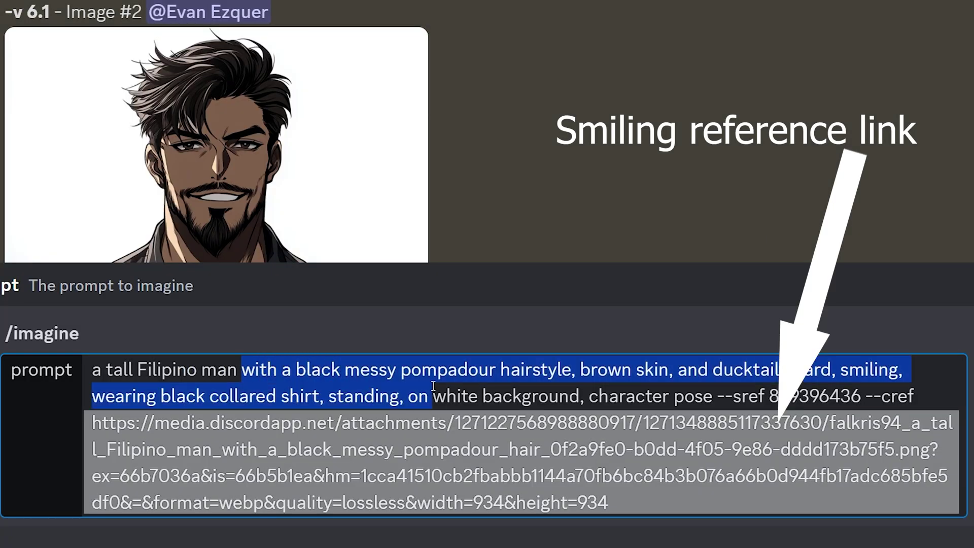
pyautogui.press('BackSpace')
pyautogui.write('holding a lit cigar while sitting down, he ')
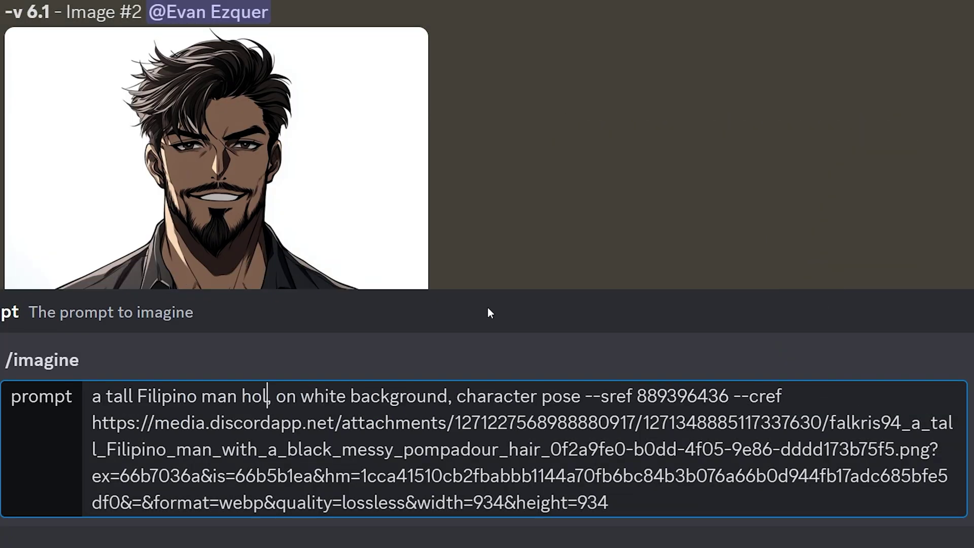
pyautogui.write('is chilling while laughing, he')
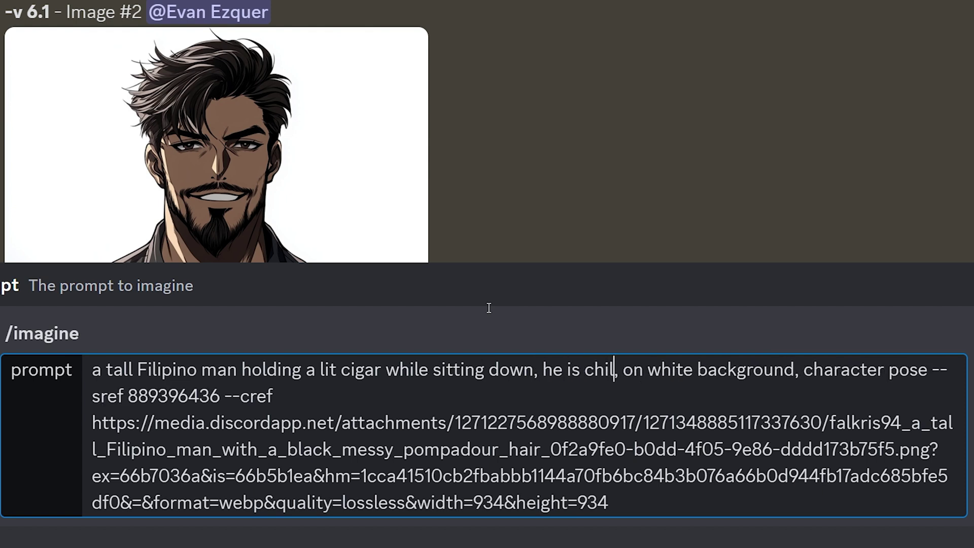
pyautogui.write(' has a relaxed demeanor')
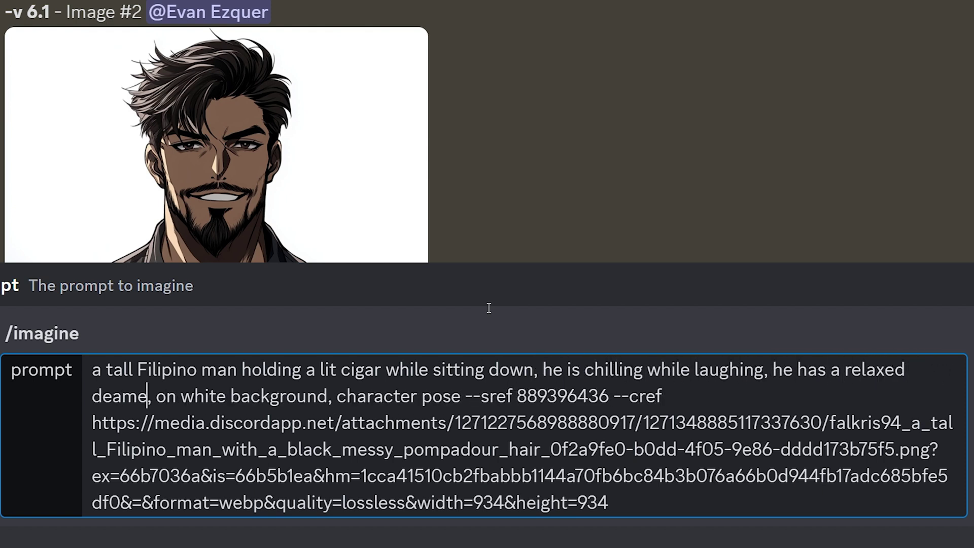
pyautogui.press('BackSpace')
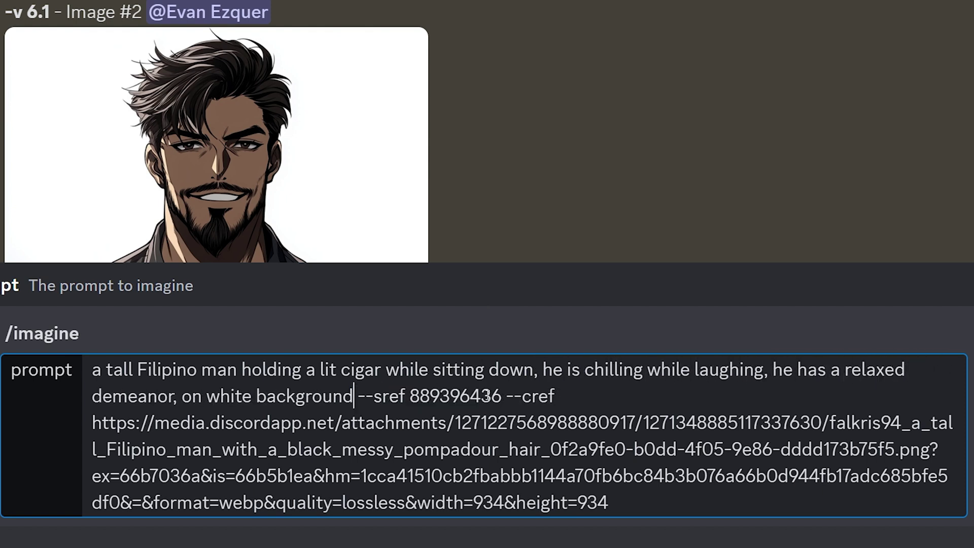
pyautogui.press('Return')
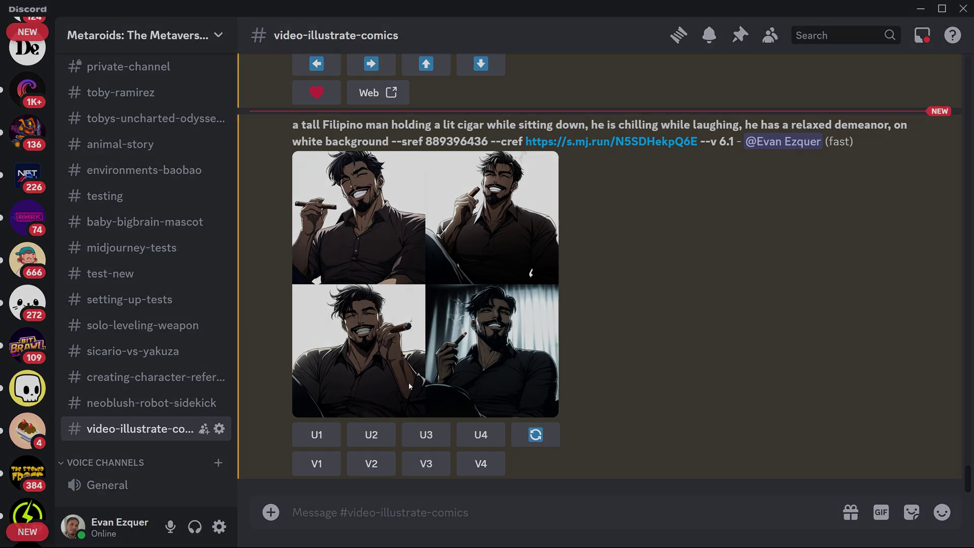
pyautogui.click(408, 381)
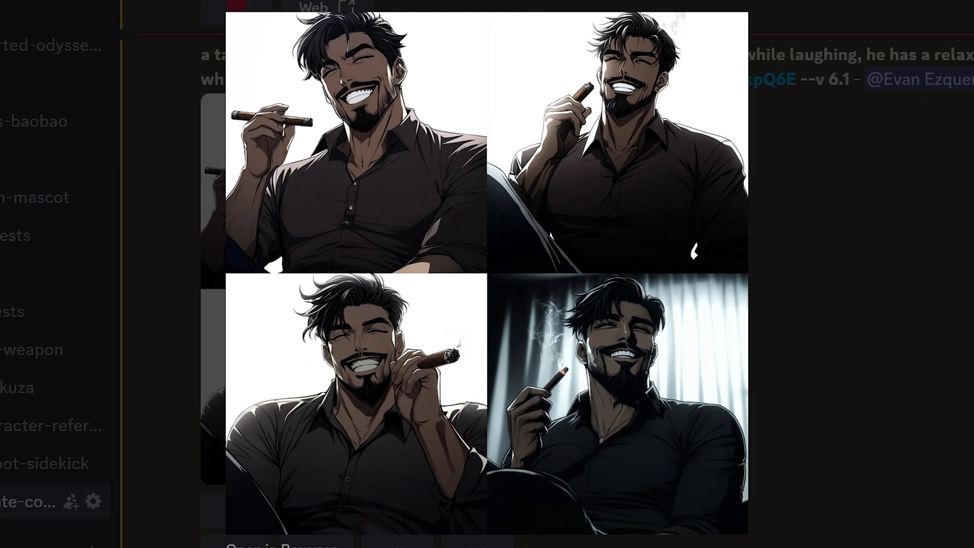
pyautogui.press('Escape')
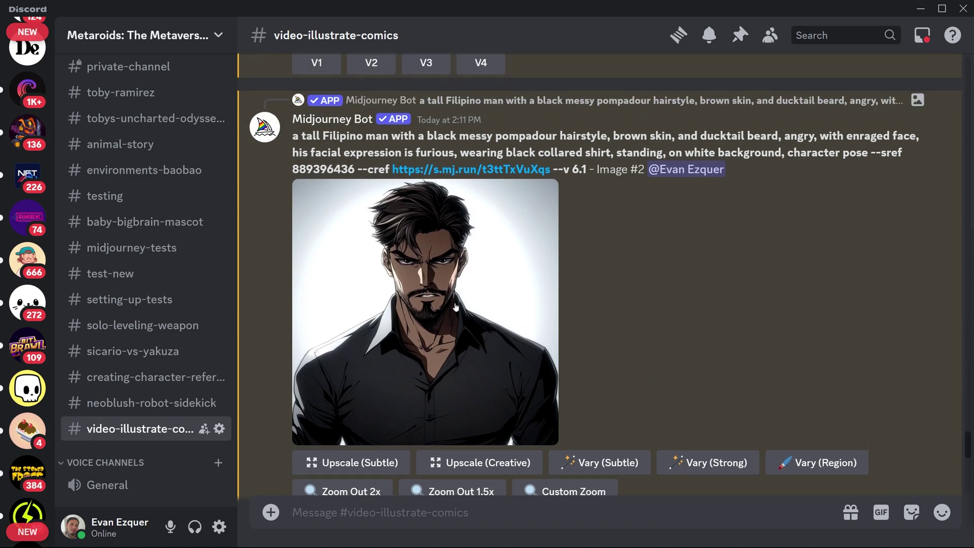
# - Copy the angry-face prompt and paste it into a new /imagine command
pyautogui.moveTo(552, 168); pyautogui.dragTo(326, 148)
pyautogui.hotkey('ctrl', 'c')
pyautogui.write('/imagine')
pyautogui.press('Tab')
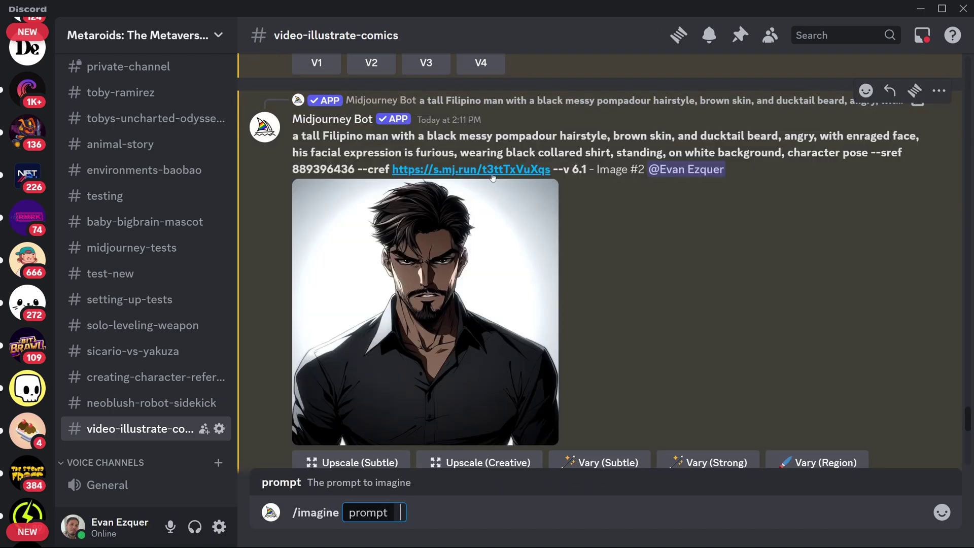
pyautogui.hotkey('ctrl', 'v')
# - Rewrite the prompt to 'pointing a gun at the camera, his face enraged and tense' and send it
pyautogui.moveTo(436, 483); pyautogui.dragTo(564, 499)
pyautogui.press('BackSpace')
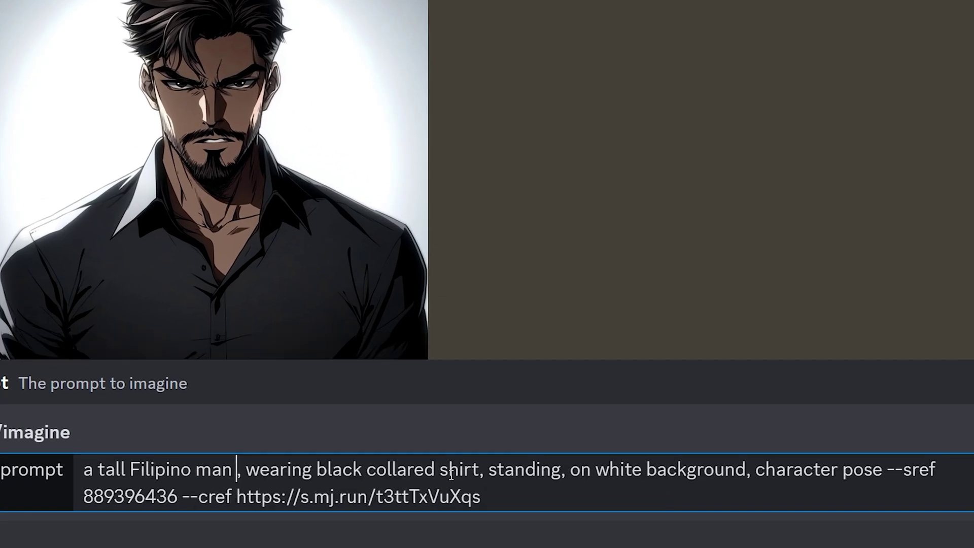
pyautogui.press('BackSpace')
pyautogui.press('BackSpace')
pyautogui.press('BackSpace')
pyautogui.click(245, 469)
pyautogui.press('BackSpace')
pyautogui.press('BackSpace')
pyautogui.press('BackSpace')
pyautogui.write(', pointing a gun')
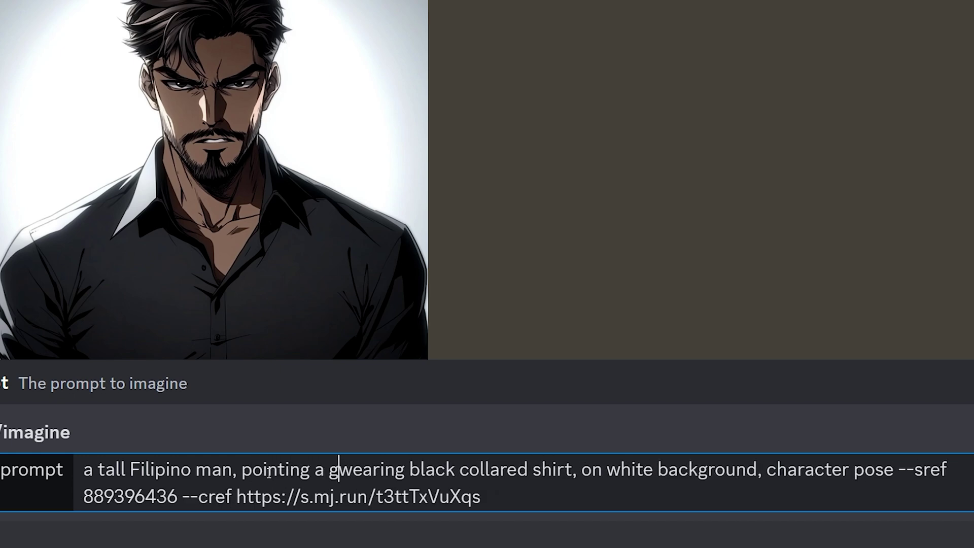
pyautogui.write(' at the camera, his face enrag')
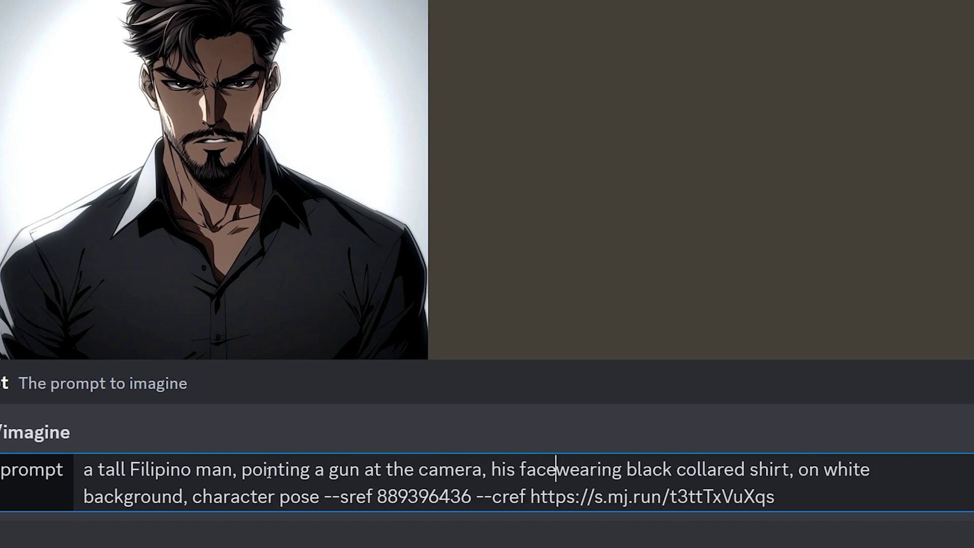
pyautogui.write('ed and tense, his eyes wide with ')
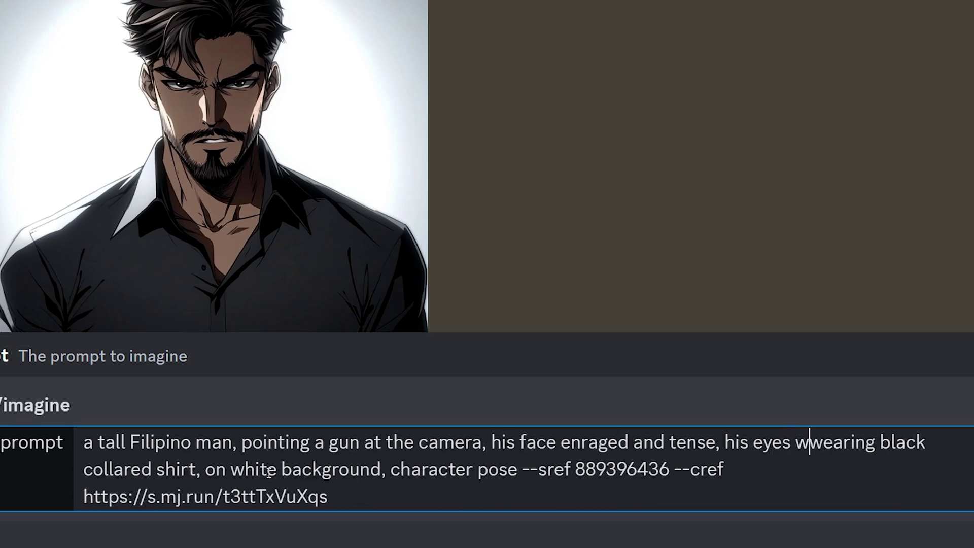
pyautogui.write('shock as he holds the gun with both hands,')
pyautogui.press('Return')
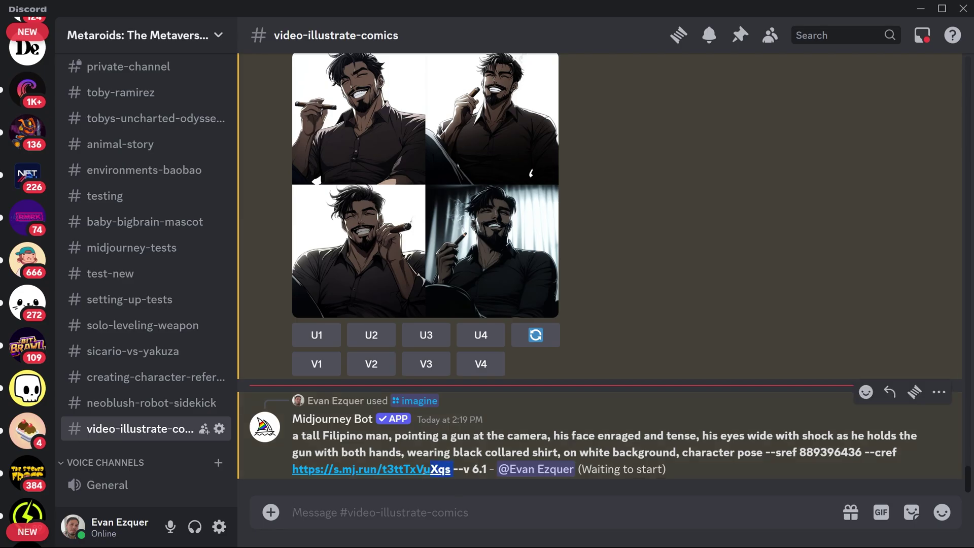
# - Resend the gun-pointing prompt with --ar 2:3 for a portrait version
pyautogui.moveTo(438, 470); pyautogui.dragTo(294, 445)
pyautogui.hotkey('ctrl', 'v')
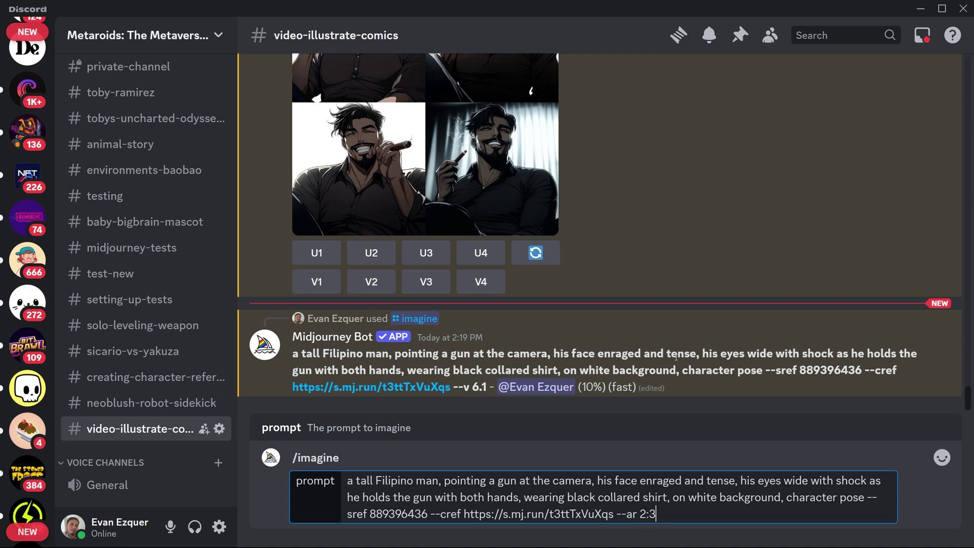
pyautogui.press('Return')
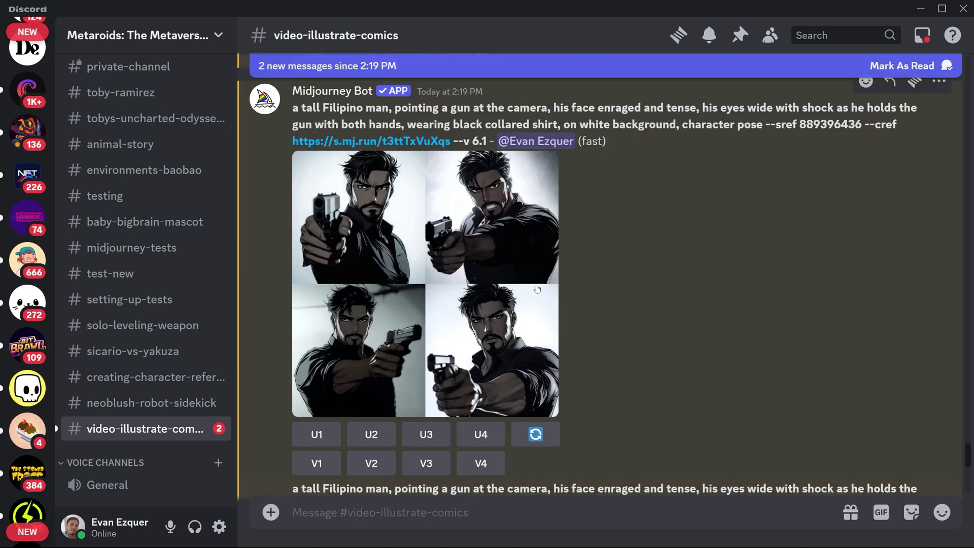
# - Compare the square and 2:3 gun grids, then upscale Image #1 (U1) of the 2:3 grid
pyautogui.click(457, 279)
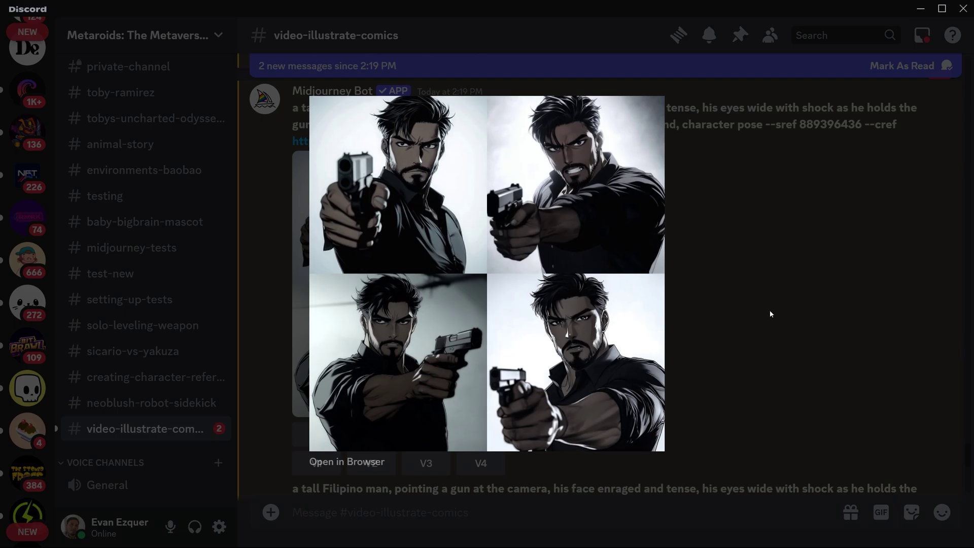
pyautogui.click(769, 313)
pyautogui.scroll(-5, 455, 284)
pyautogui.click(455, 284)
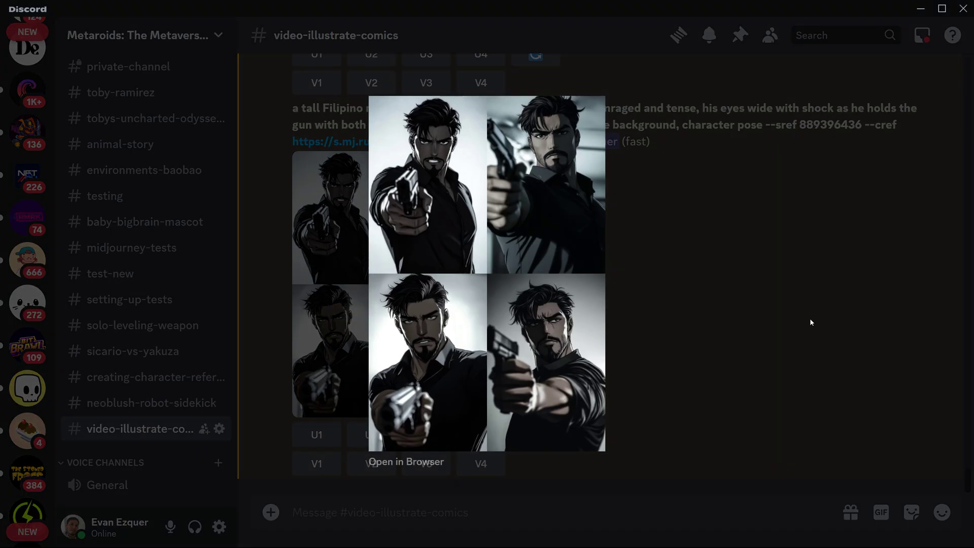
pyautogui.click(826, 341)
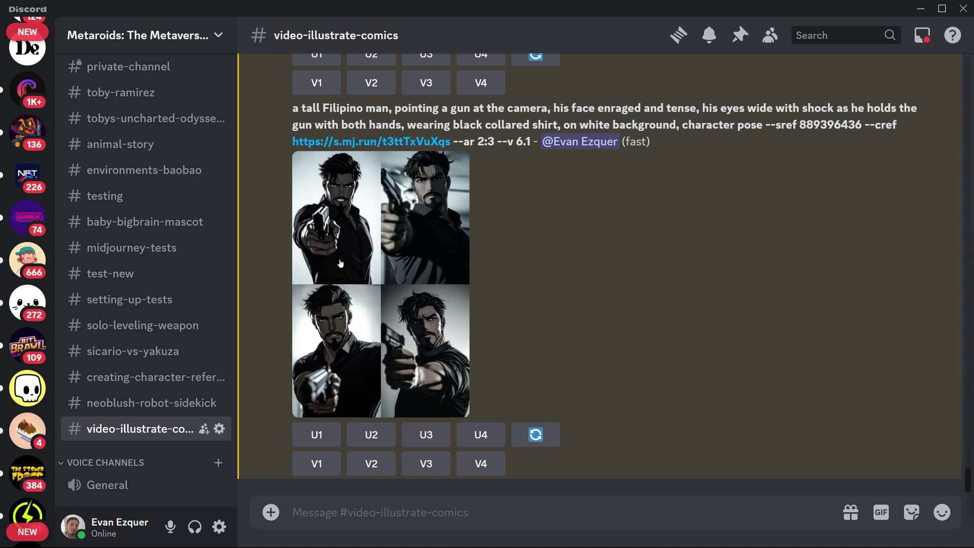
pyautogui.click(312, 431)
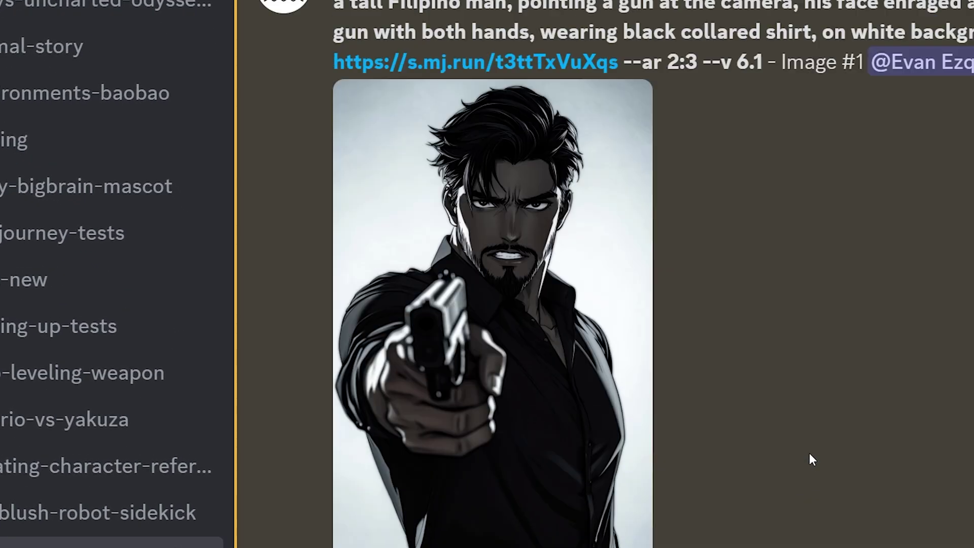